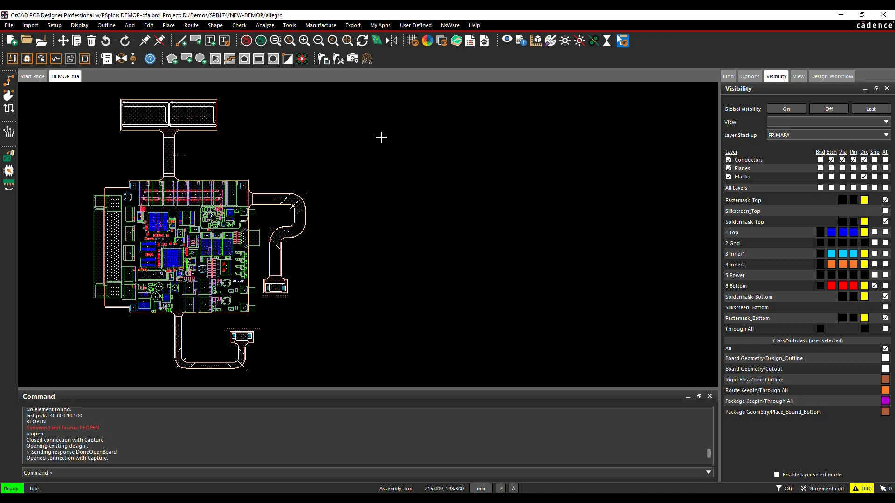
Open the Setup menu to reach the Constraints command for the board.
click(55, 25)
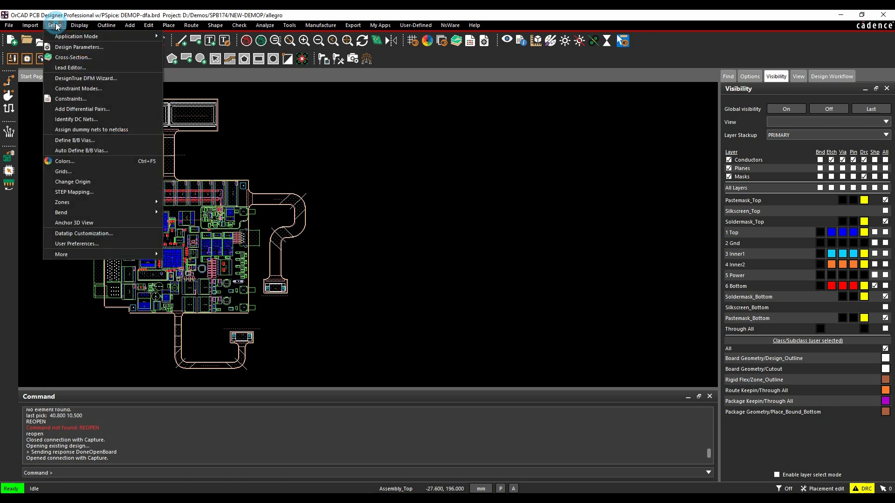
Launch Constraint Manager and review the DFA Outline, PkgToPkg Spacing, Spacing and Pastemask worksheets.
click(94, 97)
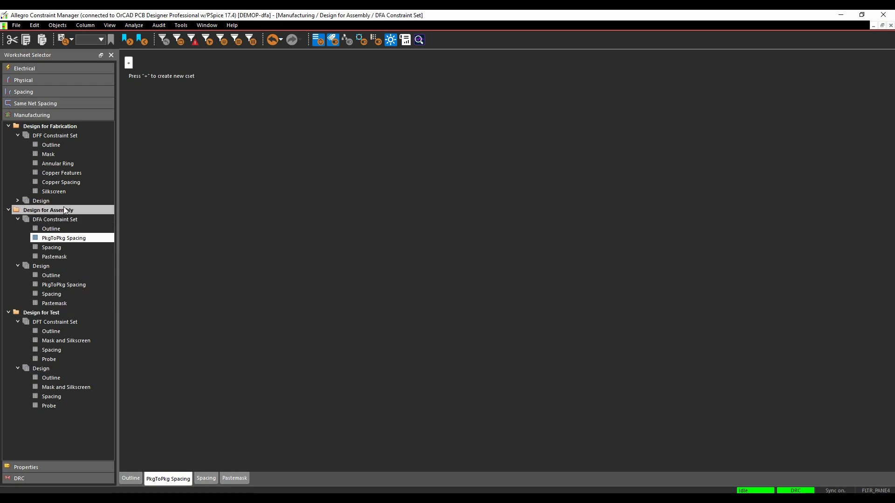
click(48, 228)
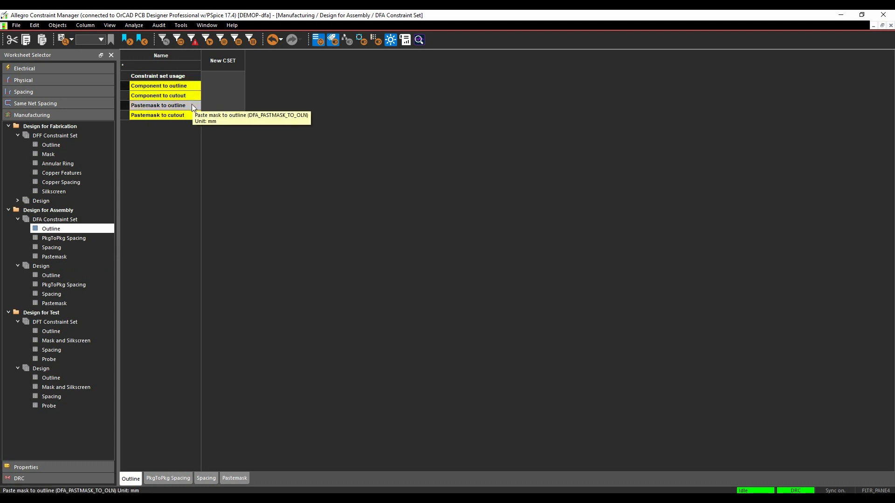
click(75, 240)
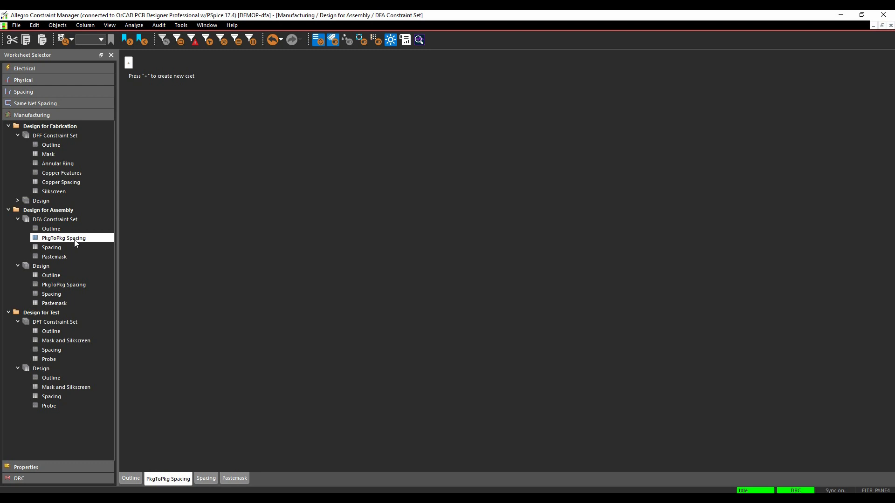
click(71, 248)
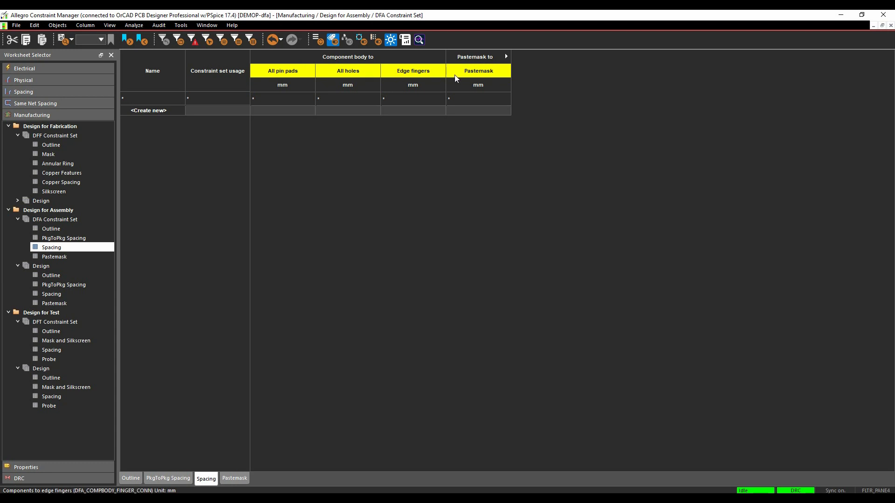
click(59, 257)
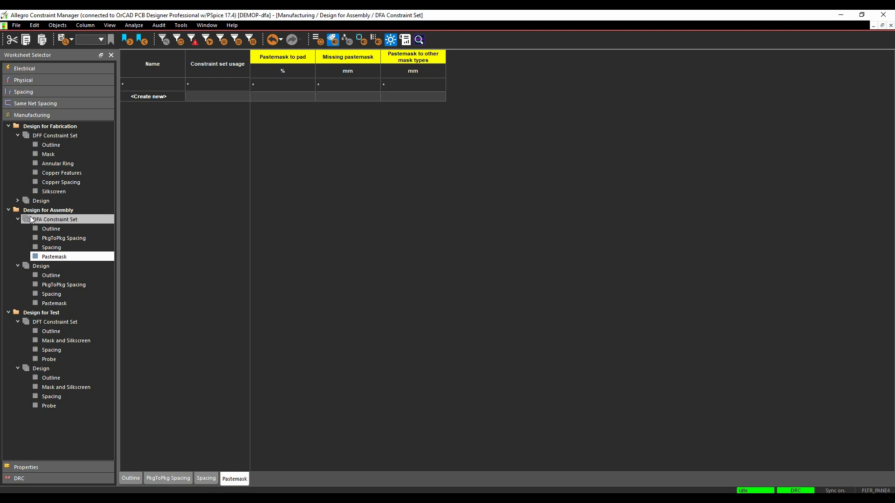
Add outline cset DFAOCS1 and enter 1 for component-to-outline and component-to-cutout spacing.
click(49, 230)
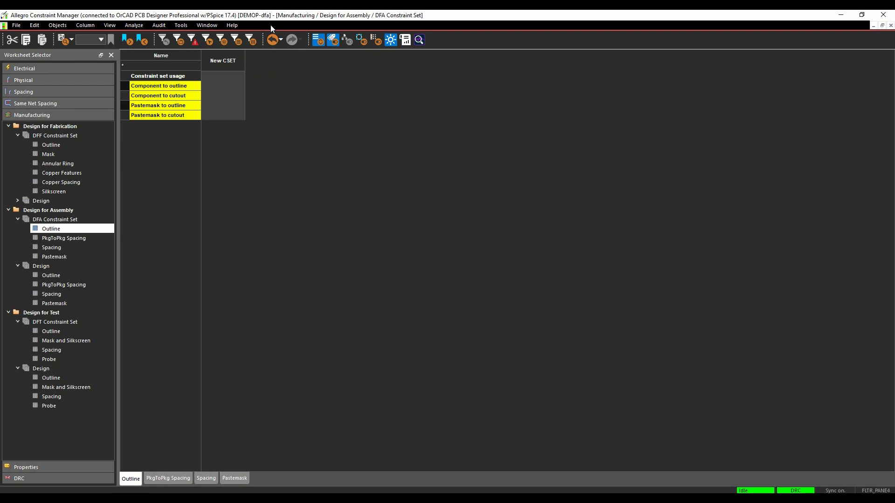
click(226, 85)
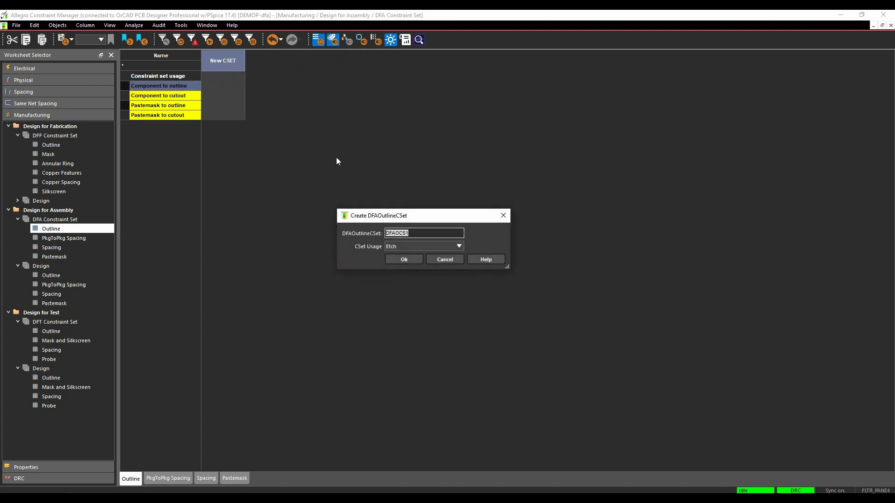
click(403, 260)
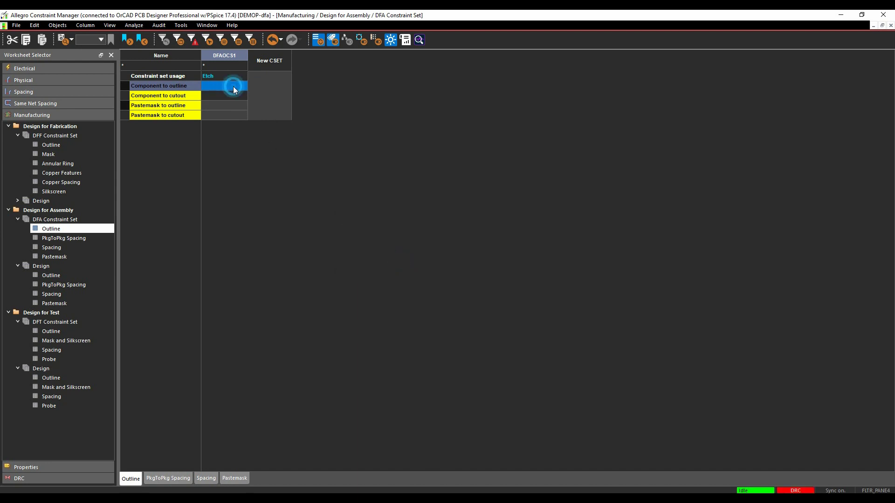
double_click(234, 88)
double_click(238, 98)
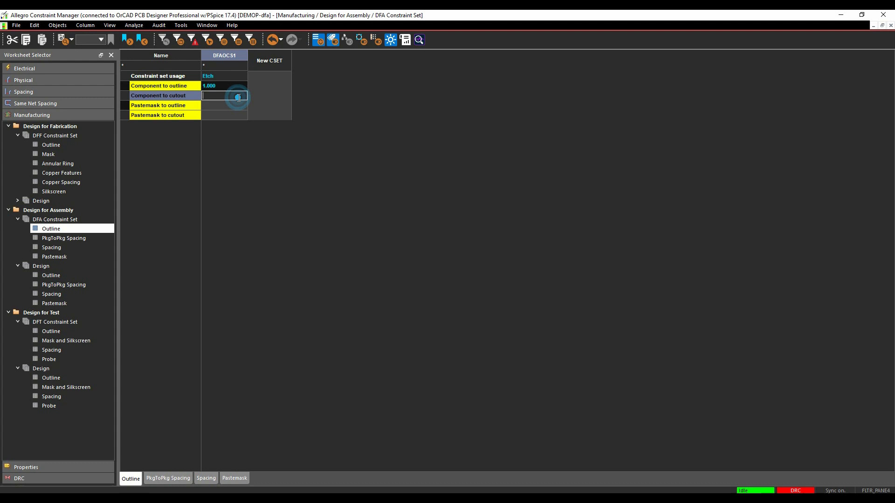
text(1)
key(Return)
click(66, 275)
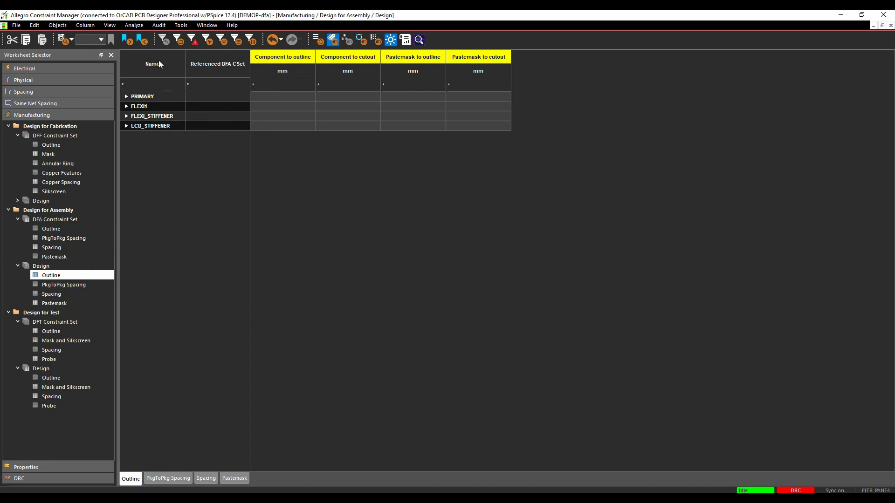
Transpose the Design Outline view and reference DFAOCS1 on PRIMARY's Assembly Layers.
click(109, 25)
click(119, 56)
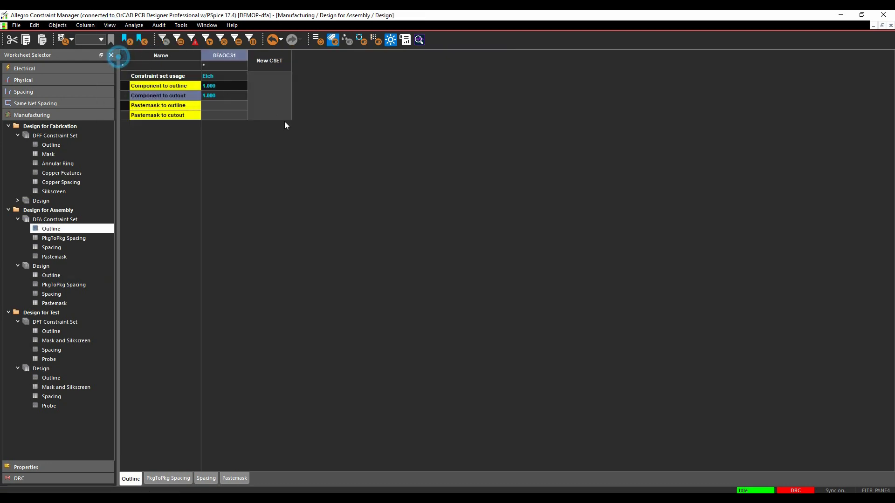
click(109, 25)
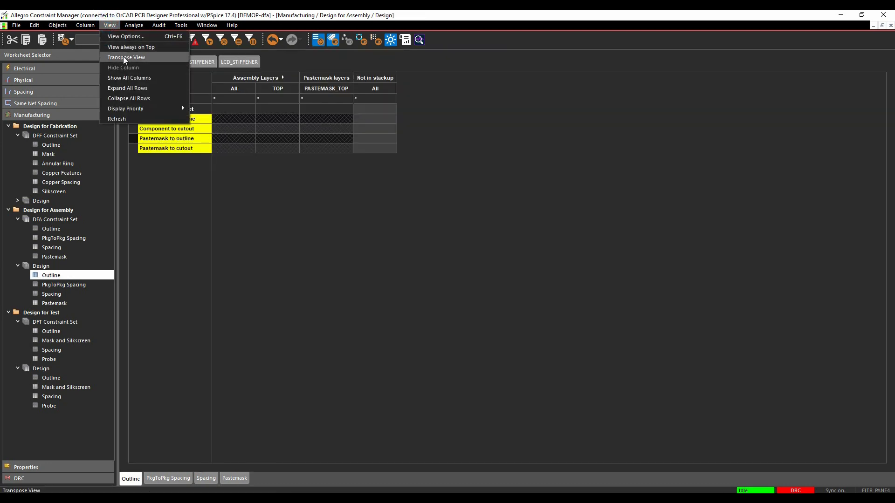
click(123, 57)
click(125, 96)
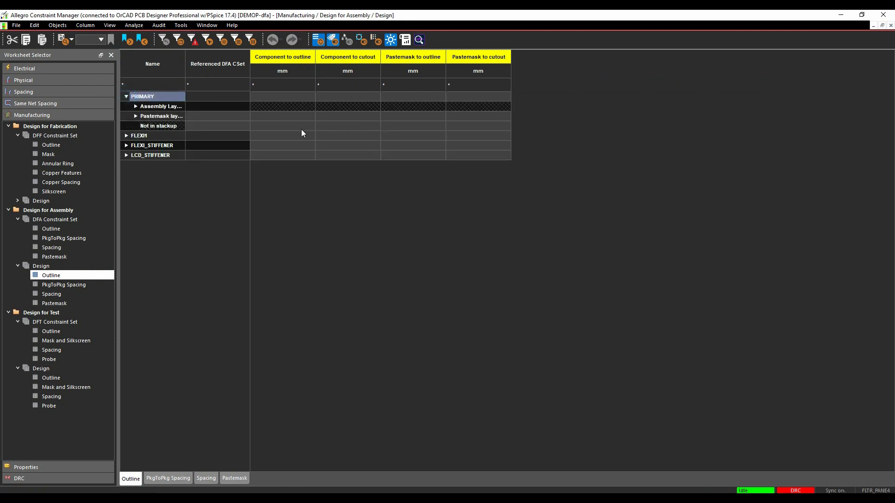
click(233, 97)
click(231, 106)
click(228, 107)
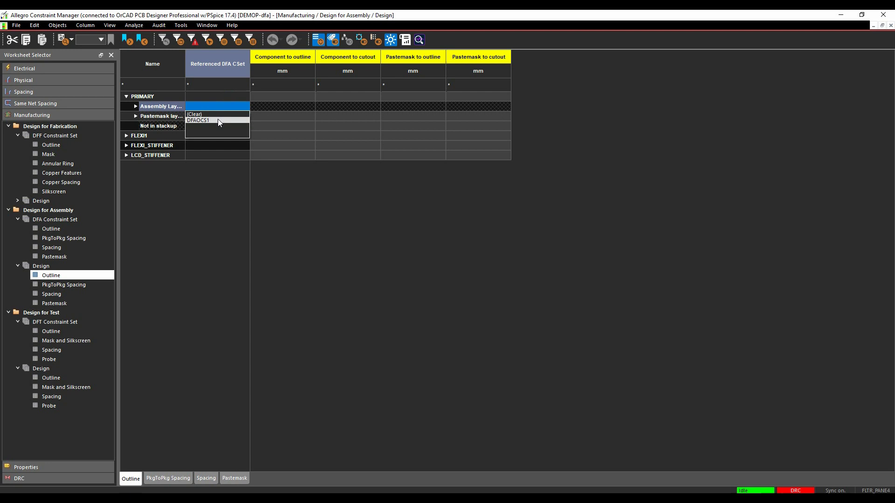
click(218, 120)
click(259, 110)
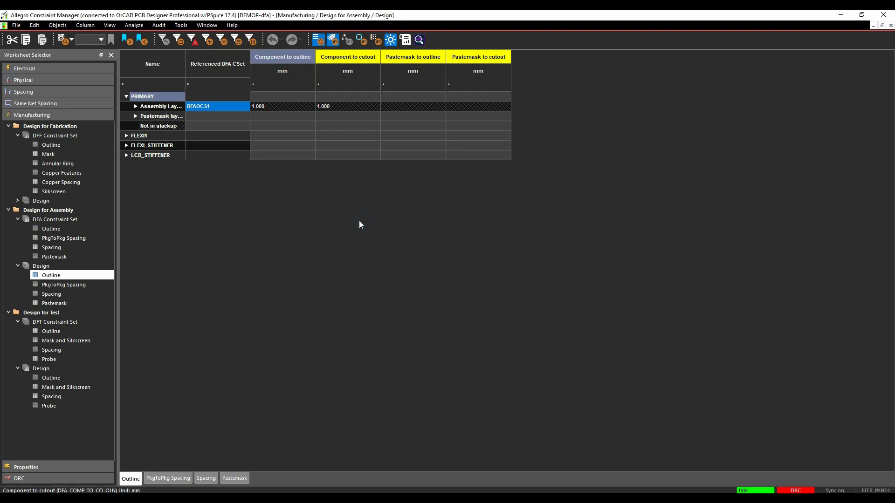
Enable all four DFA outline checks (component and pastemask to outline and cutout) in Analysis Modes.
click(141, 40)
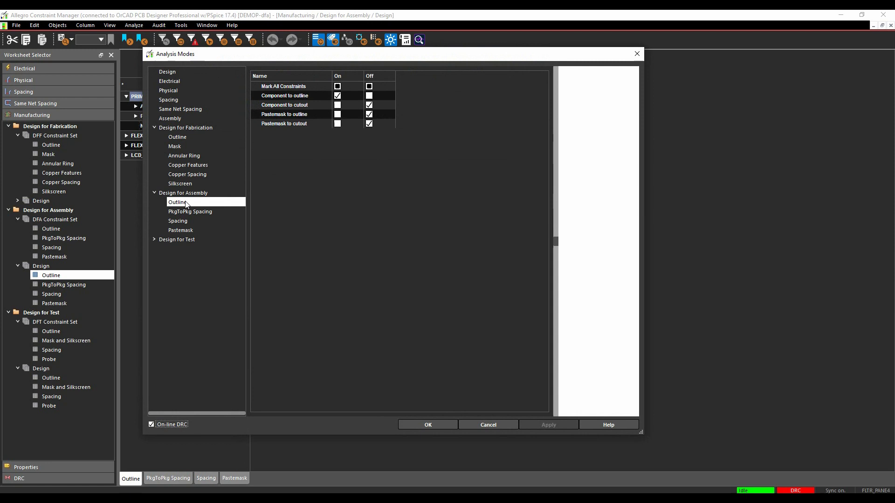
click(338, 87)
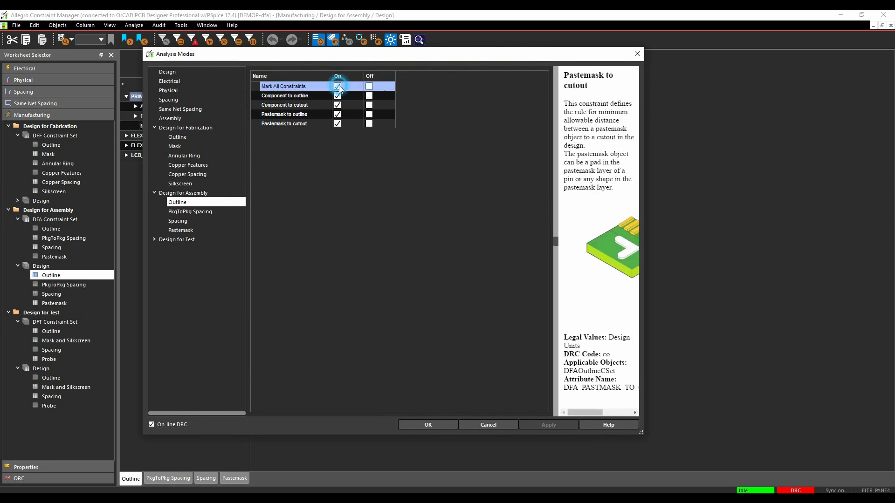
click(329, 95)
click(328, 106)
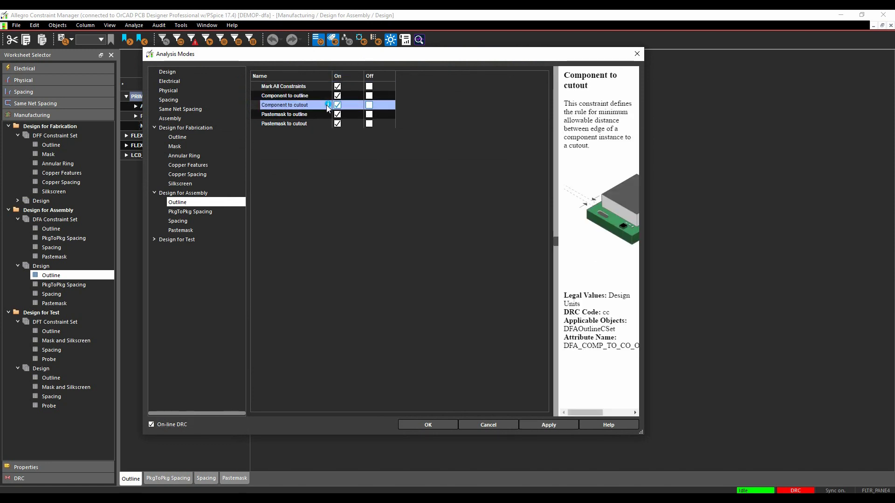
click(329, 115)
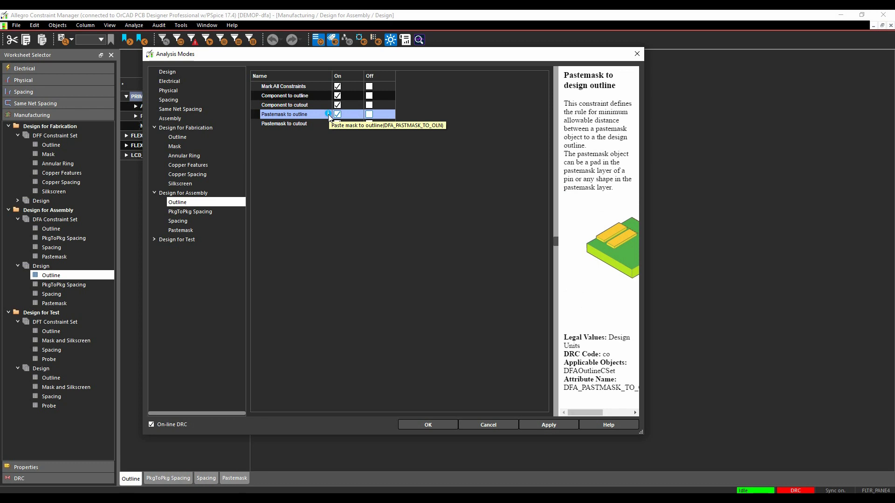
click(327, 123)
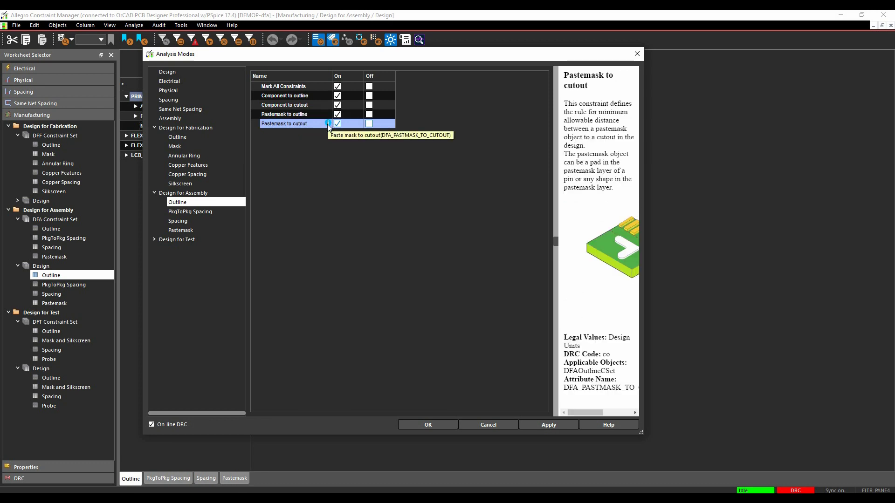
click(636, 54)
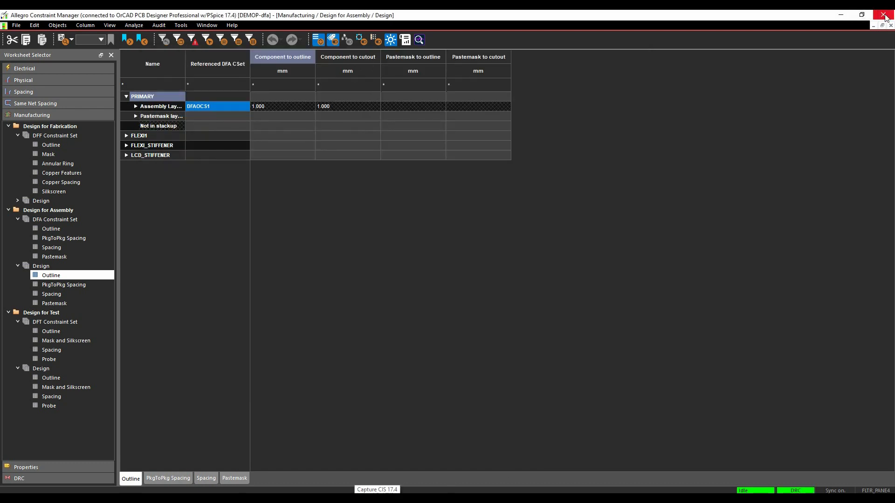
Rerun DRC and zoom in near U32 to read the 0.792 mm vs 1 mm outline error.
click(885, 17)
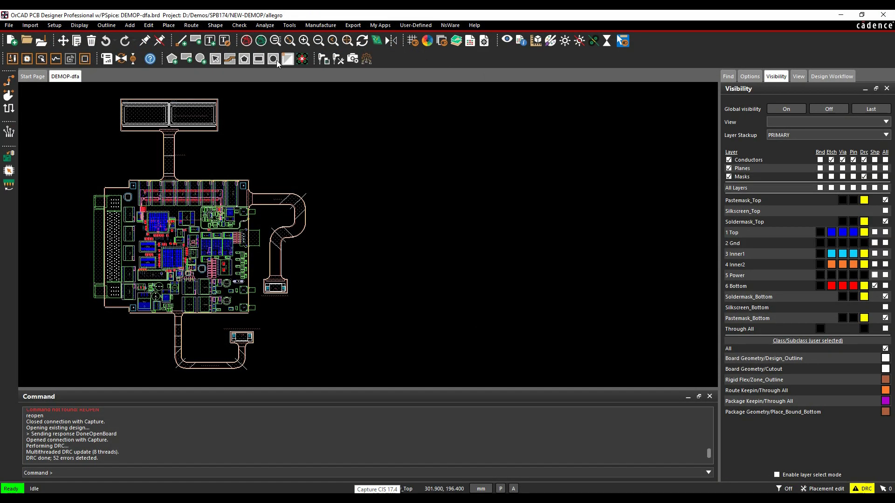
click(123, 59)
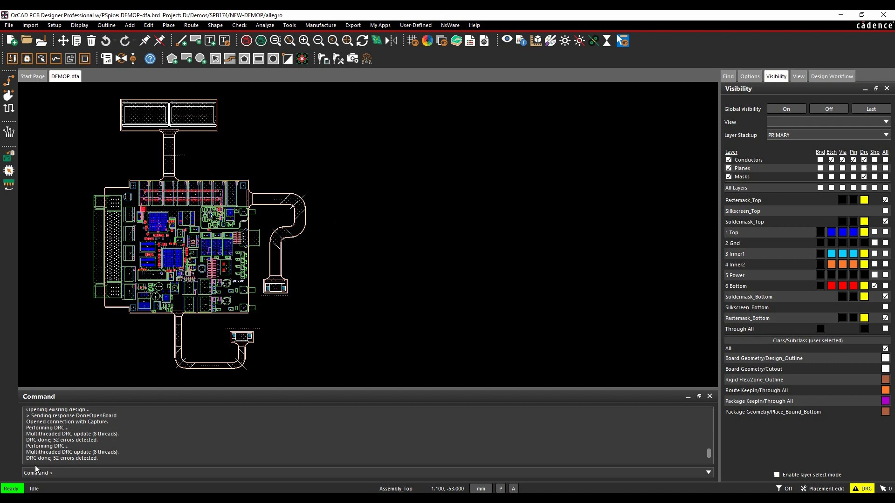
scroll(194, 320, up, 6)
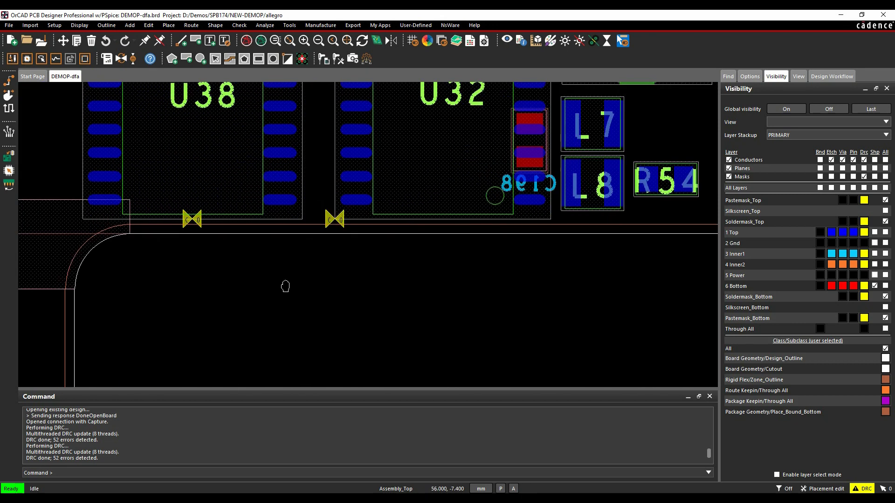
scroll(339, 250, up, 2)
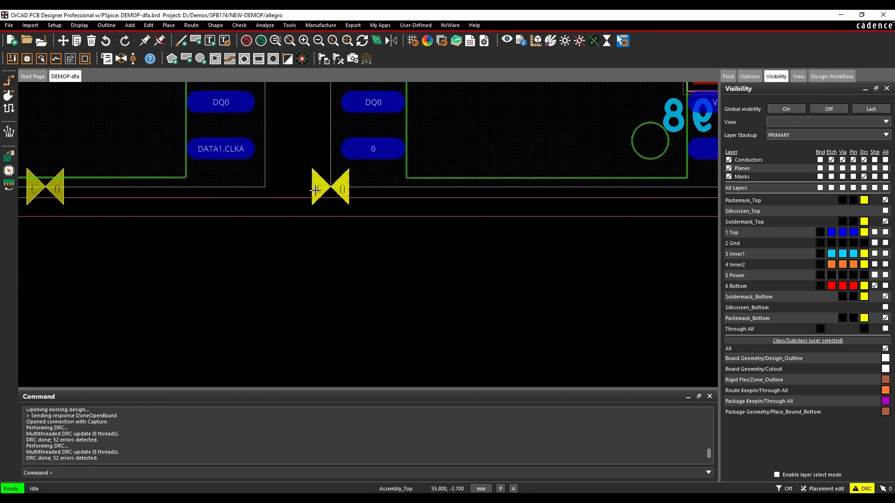
mouse_move(316, 190)
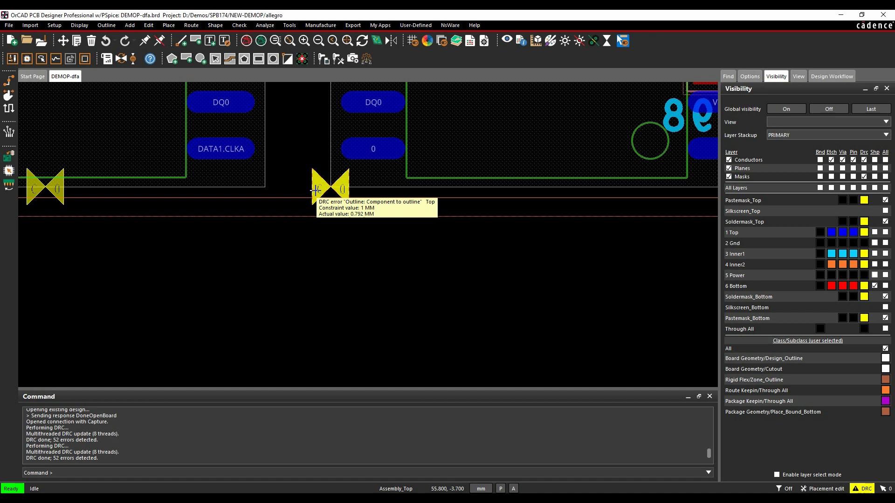
Move U32 up and U38 left and up, away from the board outline.
scroll(315, 189, down, 2)
mouse_move(407, 224)
middle_down()
mouse_move(355, 314)
mouse_move(361, 306)
middle_up()
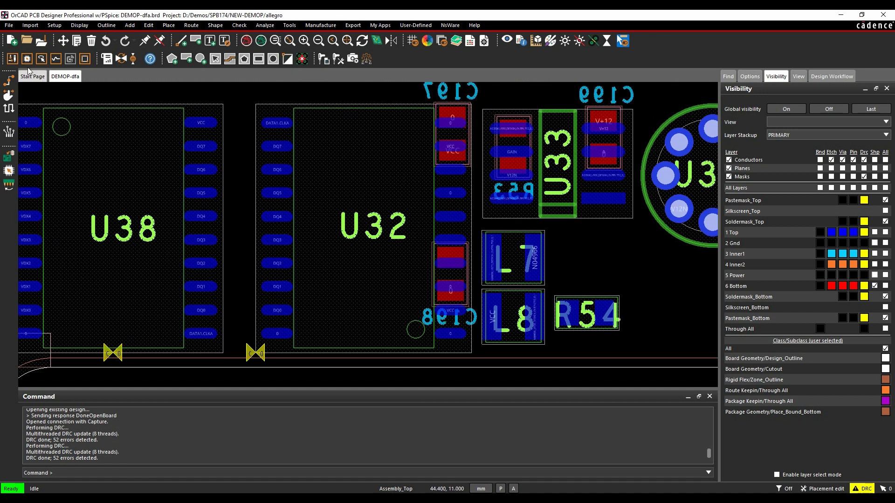
click(355, 270)
drag(283, 240, 347, 220)
click(349, 219)
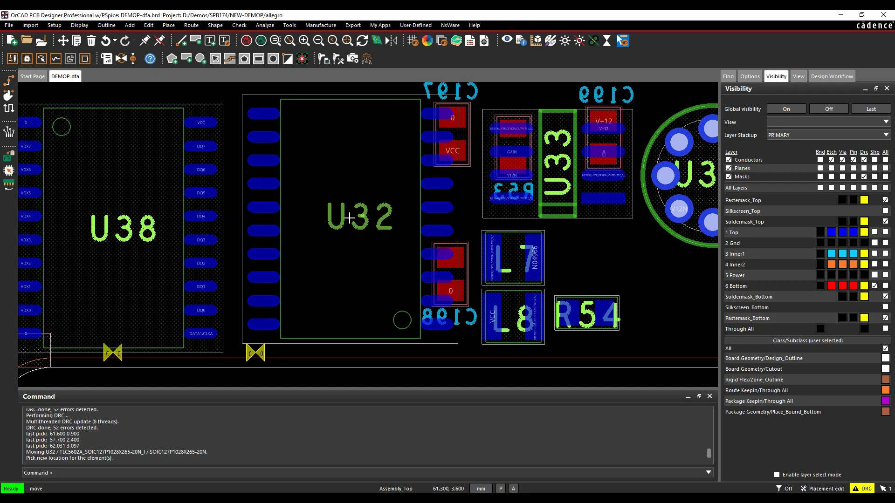
click(208, 260)
drag(196, 240, 108, 219)
click(109, 219)
right_click(231, 181)
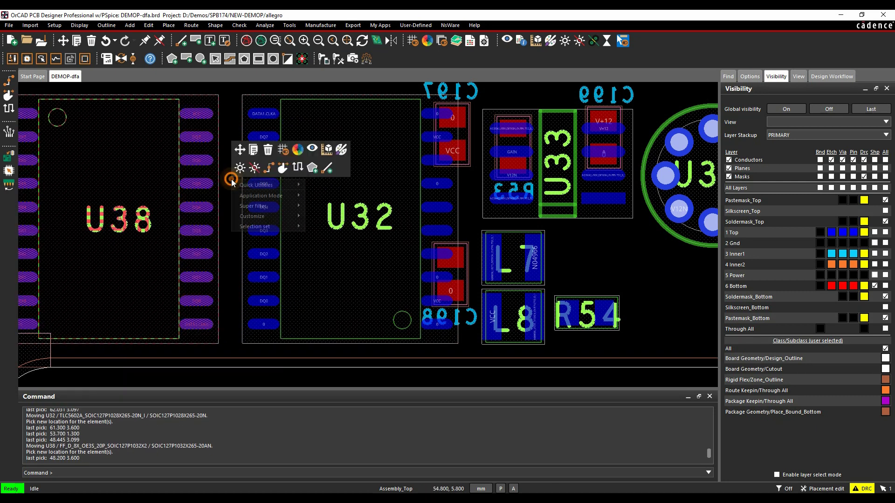
click(228, 89)
Reposition capacitor C4 to the right, clear of the rounded cutout.
scroll(300, 148, down, 3)
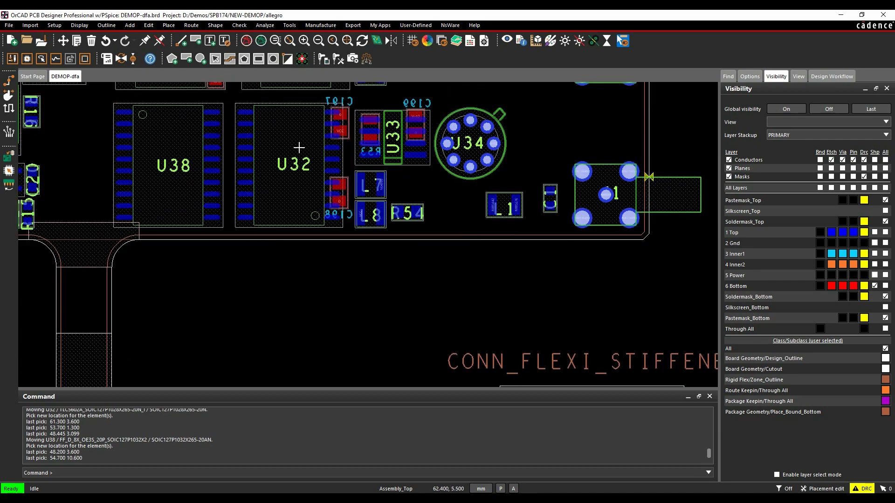
middle_drag(300, 147, 302, 344)
scroll(351, 328, up, 3)
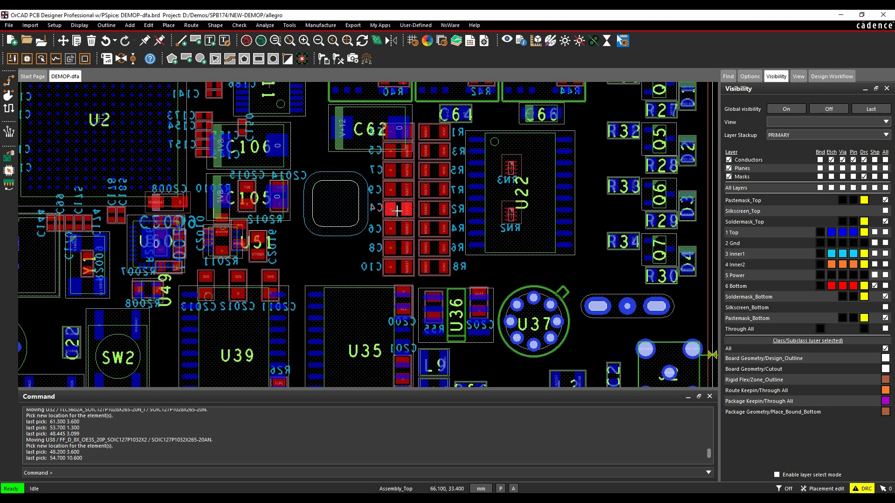
drag(399, 209, 378, 212)
click(361, 257)
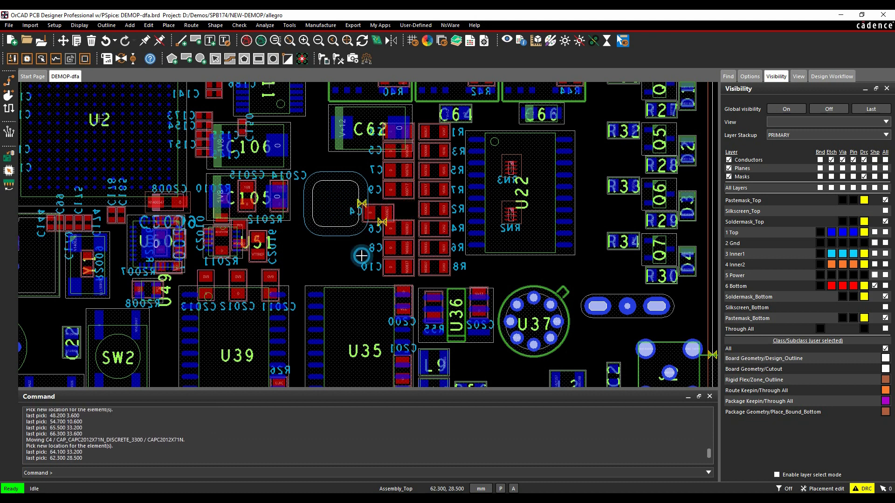
scroll(373, 212, up, 4)
click(374, 210)
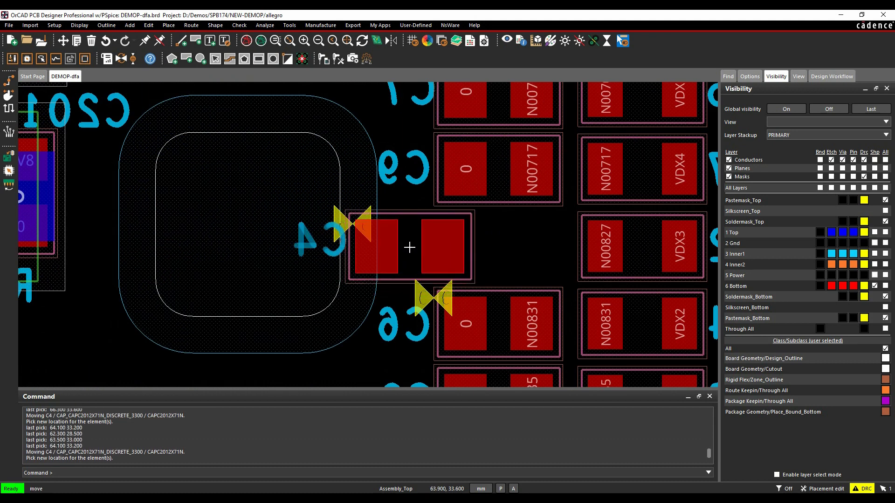
click(410, 245)
mouse_move(351, 198)
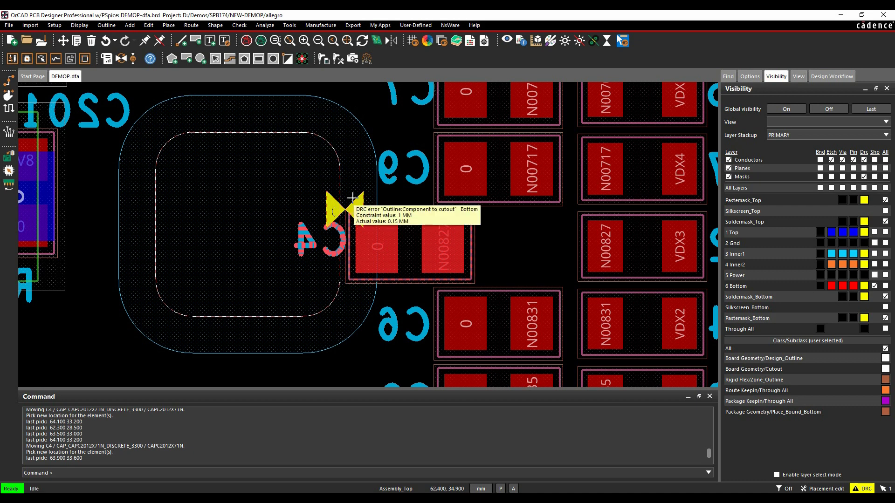
drag(395, 256, 499, 245)
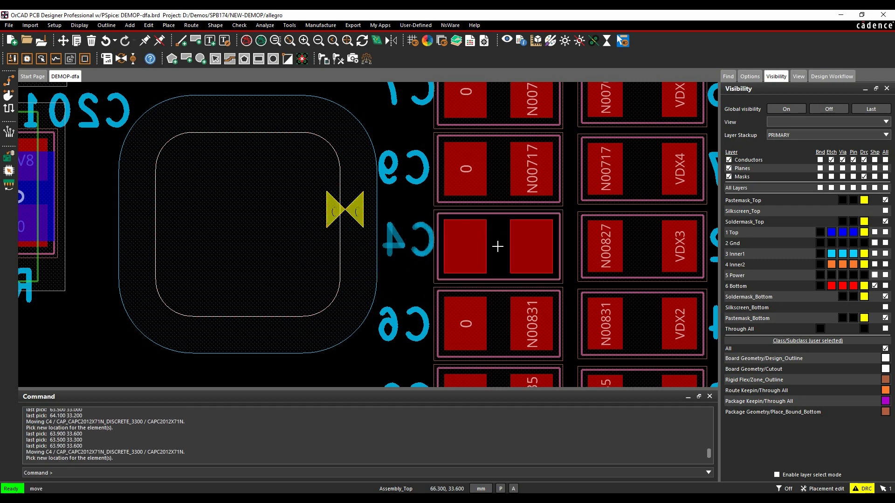
click(311, 347)
scroll(94, 314, down, 6)
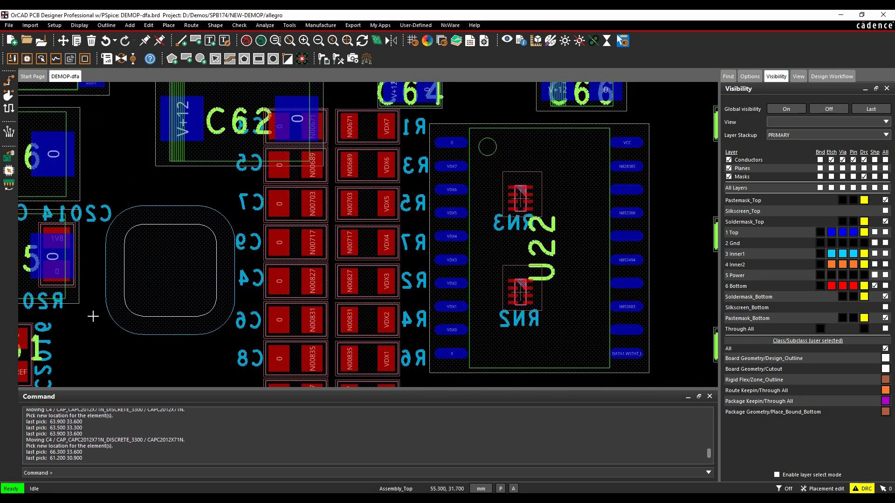
scroll(359, 252, down, 3)
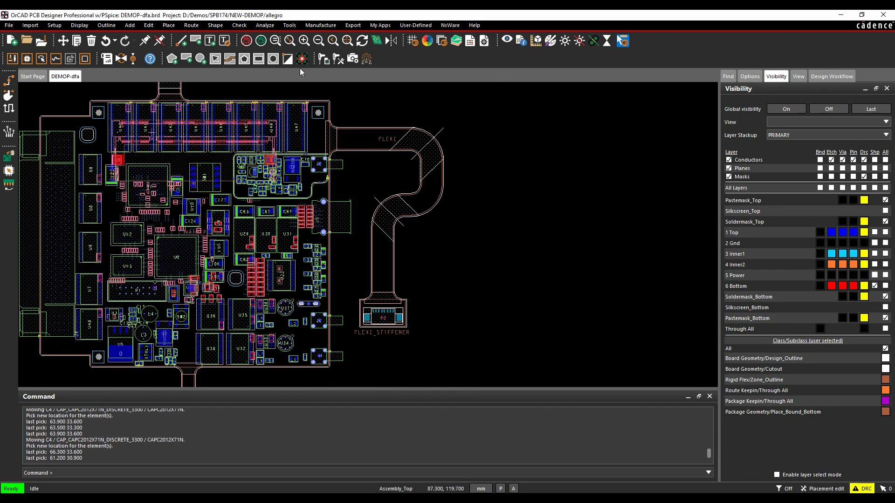
right_click(497, 184)
click(475, 148)
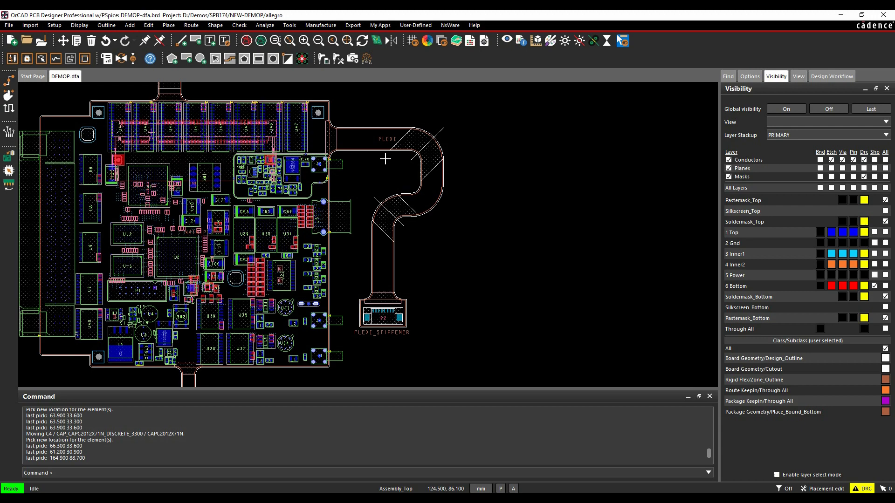
scroll(200, 333, up, 5)
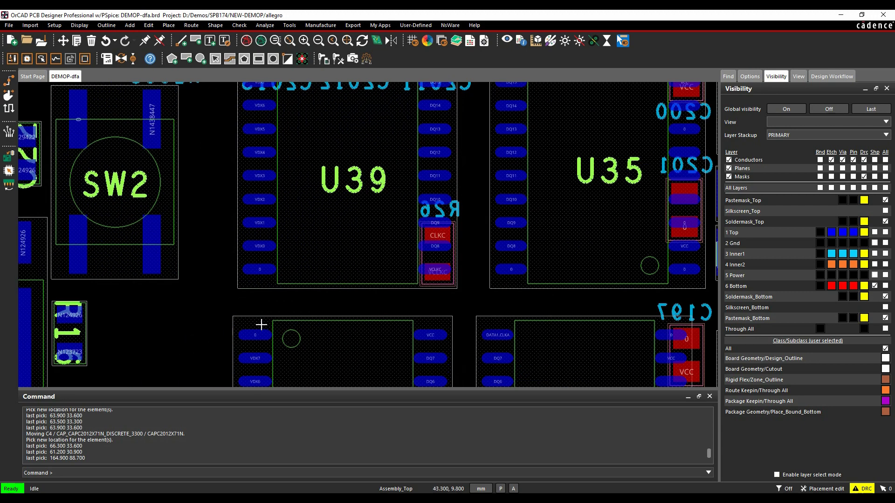
click(424, 42)
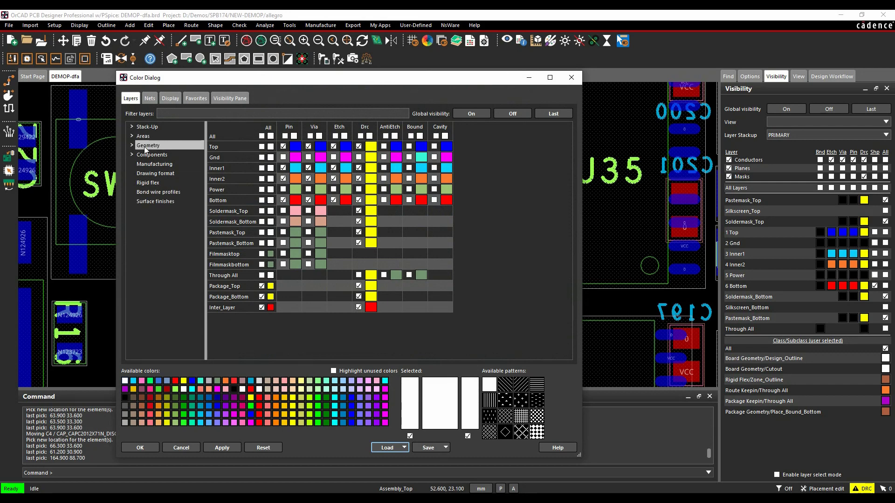
click(146, 145)
scroll(309, 244, down, 7)
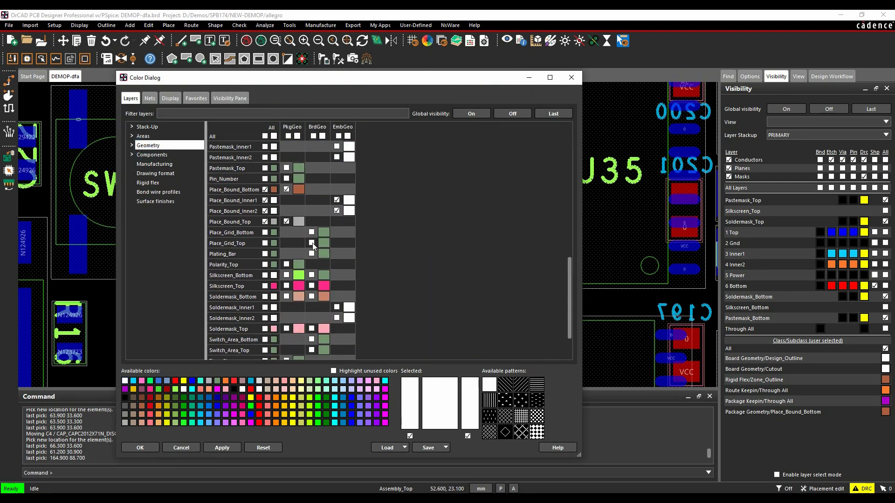
click(181, 448)
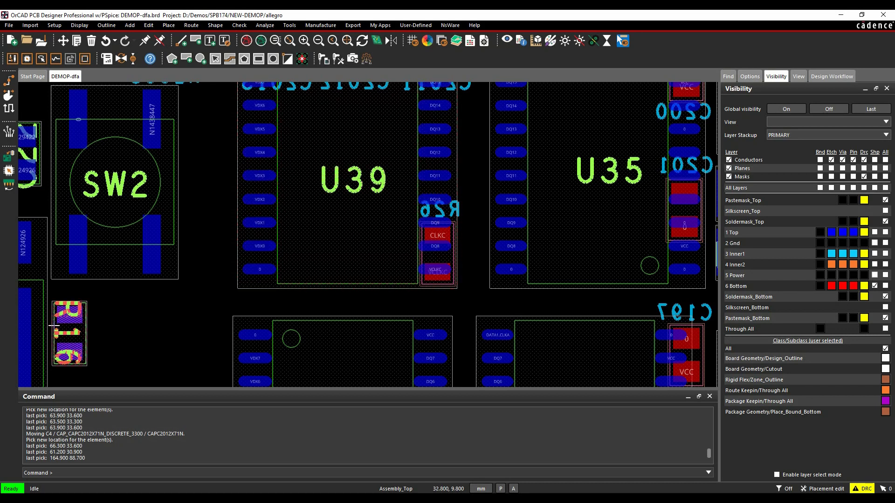
Move resistor R16 clear of SW2 until the package-to-package spacing error disappears.
click(68, 331)
click(122, 304)
click(178, 340)
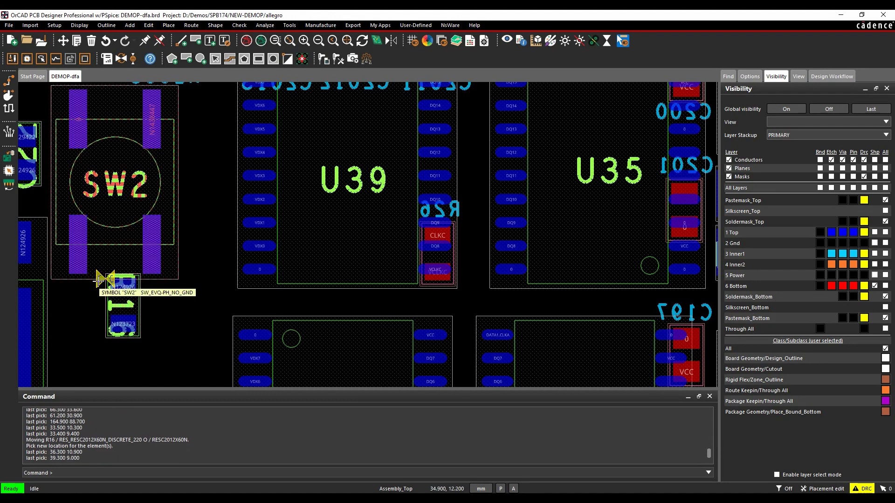
mouse_move(99, 287)
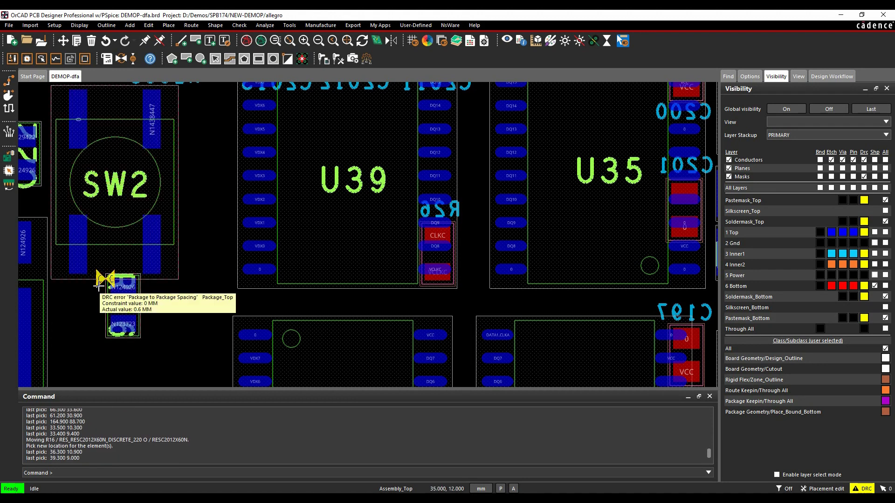
click(133, 324)
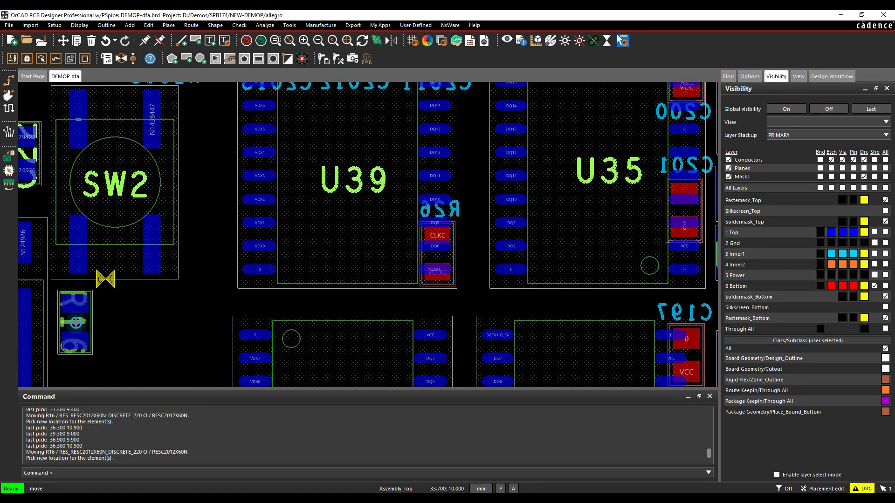
click(75, 322)
click(146, 334)
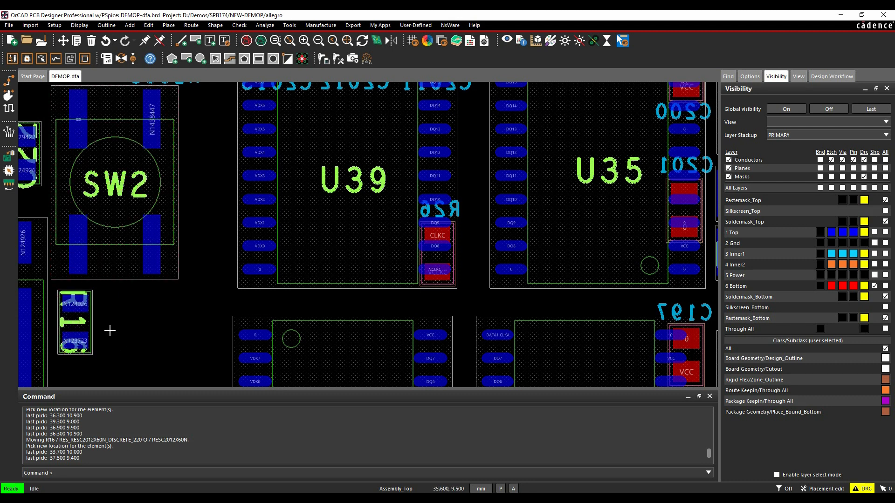
right_click(185, 339)
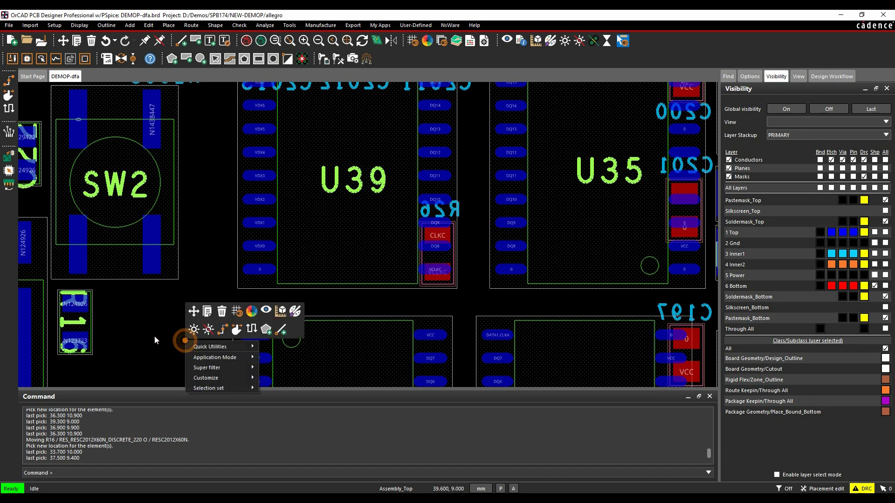
Create a new package-to-package spacing constraint set, DFAPKGCS1.
click(153, 335)
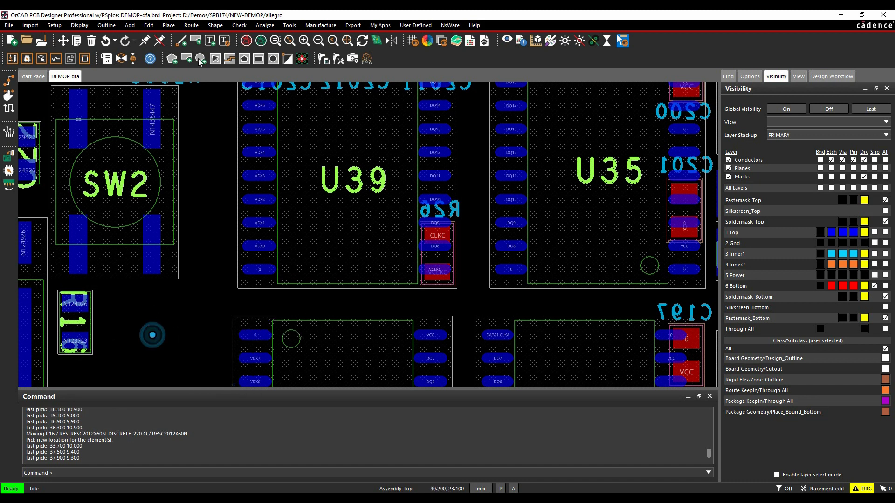
click(472, 41)
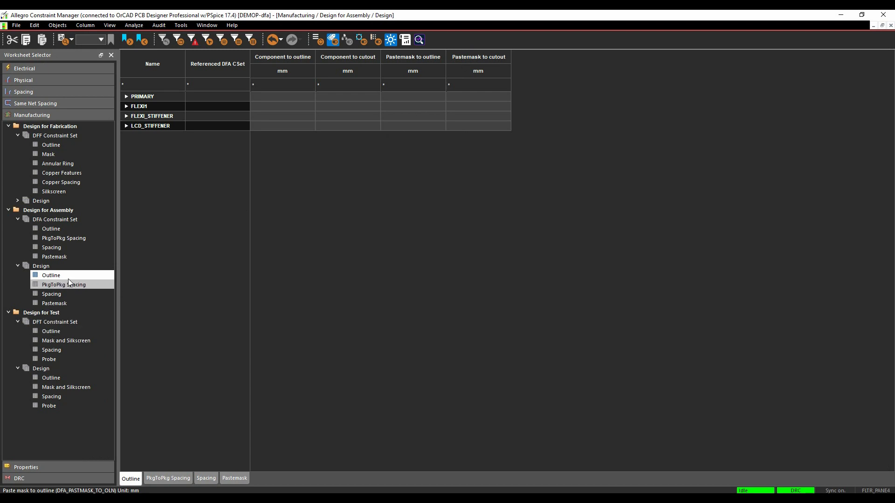
click(52, 239)
click(129, 62)
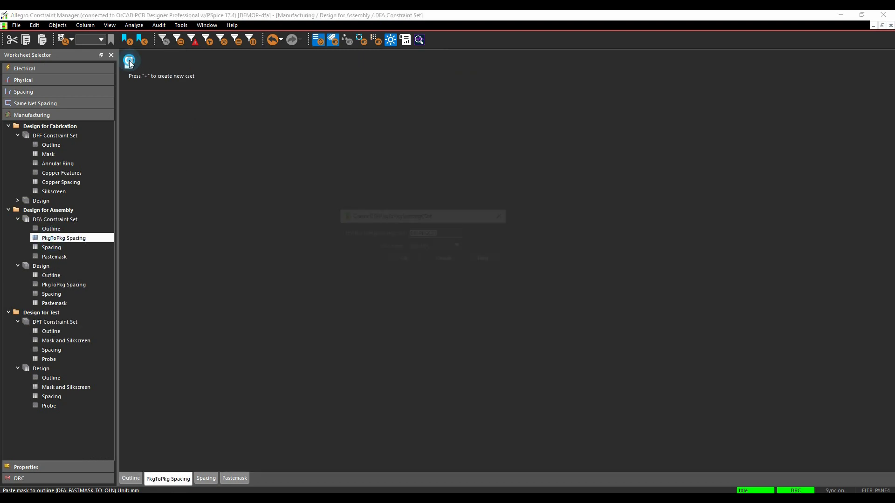
click(410, 257)
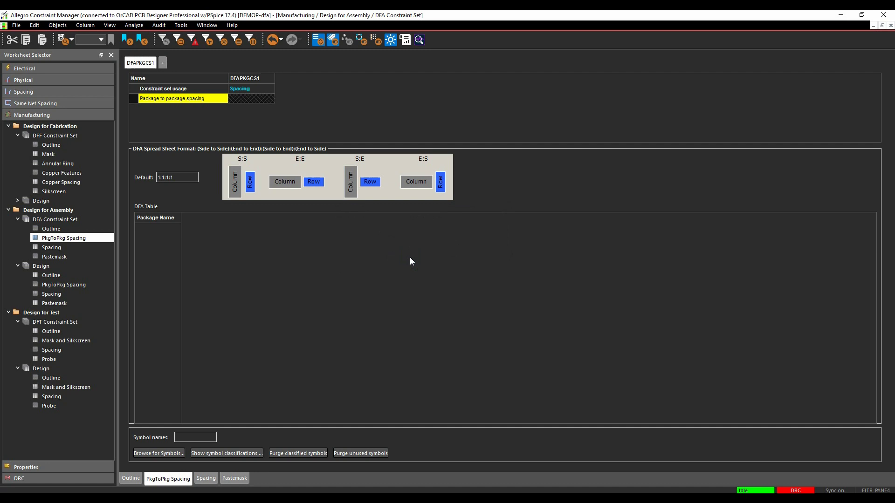
Set DFAPKGCS1's default spacing to 0.5:0.5:0.5:0.5, then cancel the symbol browser.
double_click(182, 177)
text(0.5:0.5:0.5:0.5)
click(156, 454)
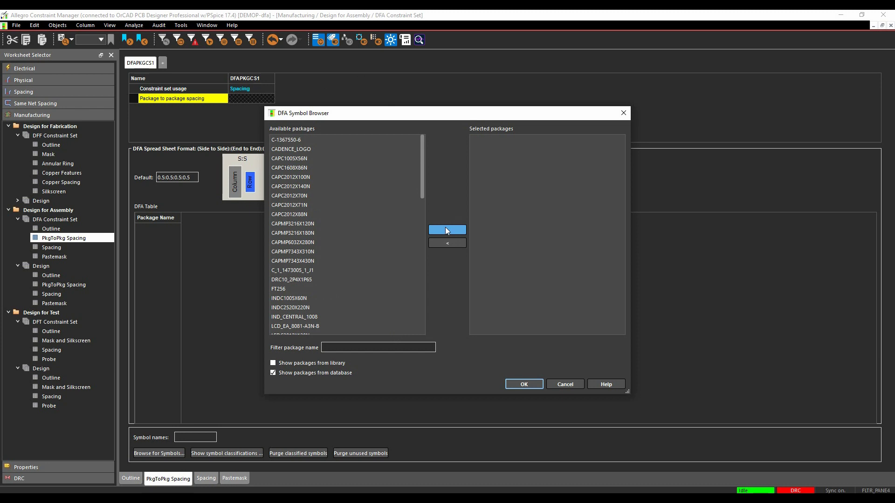
click(564, 385)
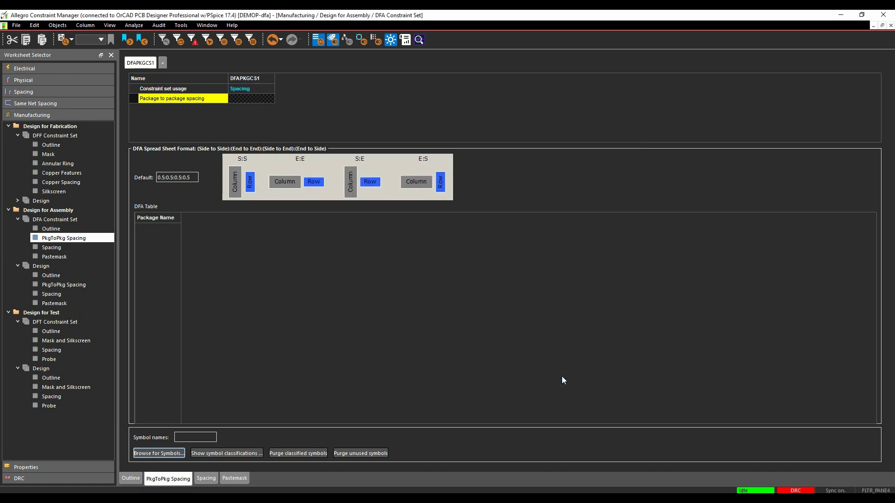
In symbol classifications, create the DISCRETE and IC package classes.
click(226, 454)
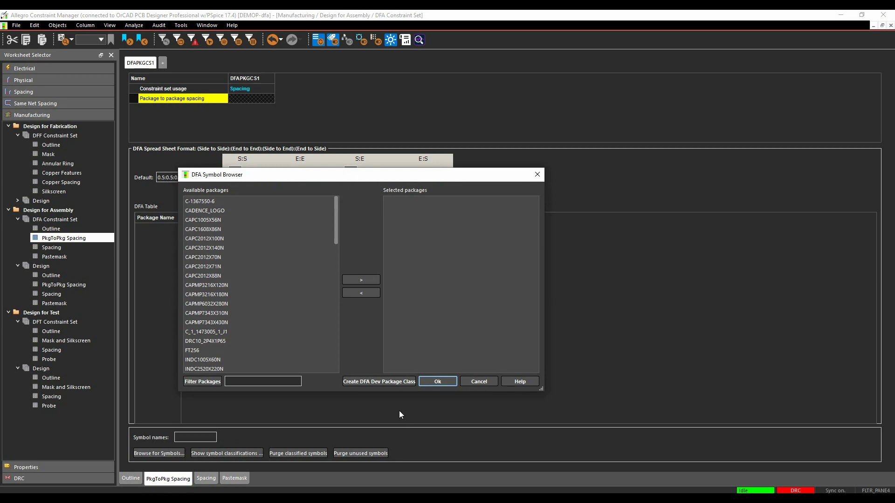
click(386, 382)
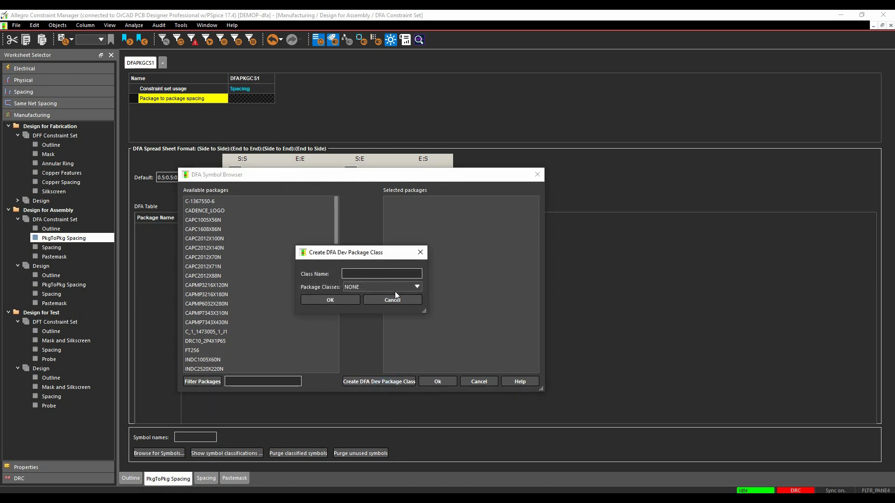
text(DISCRETE)
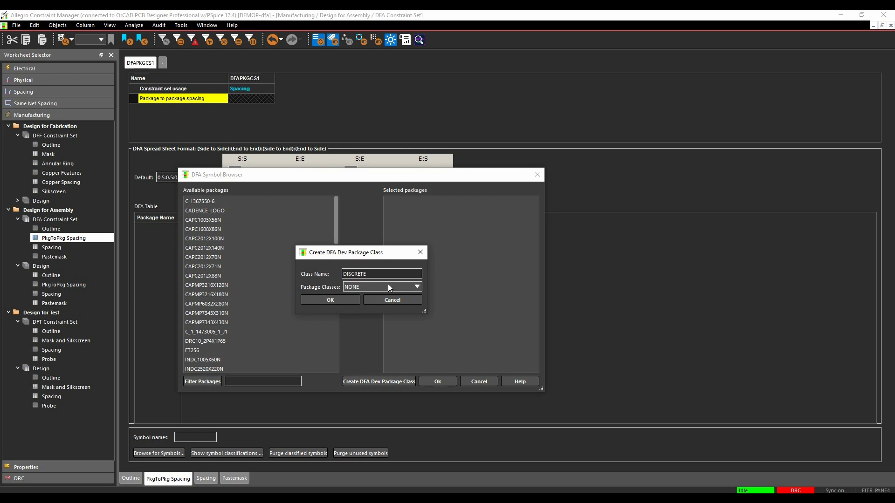
click(330, 299)
click(374, 383)
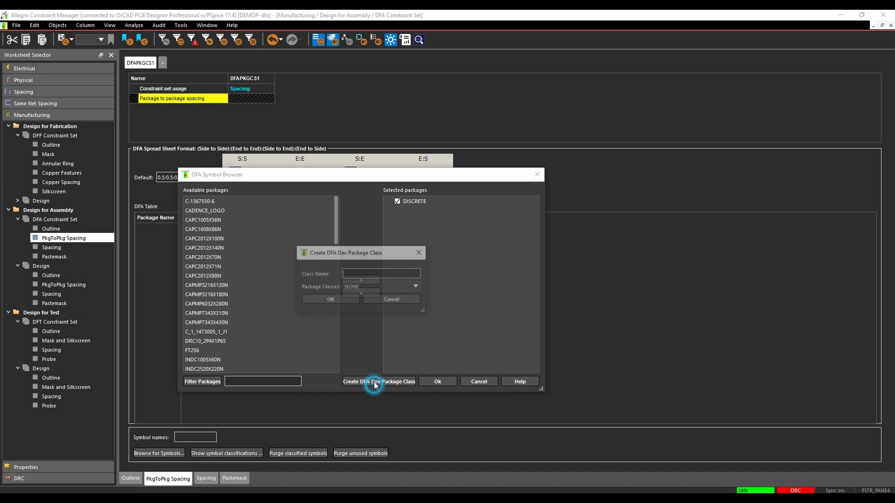
text(IC)
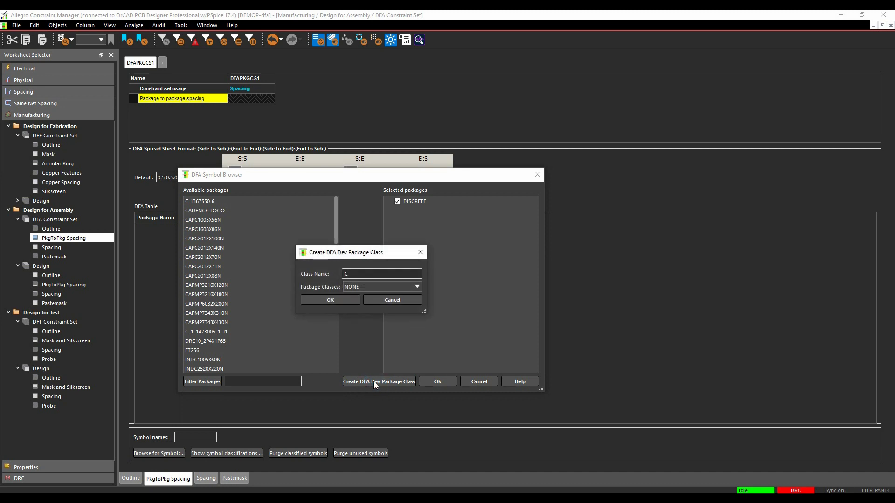
click(330, 299)
Create the CONNECTORS class and a MECH class of type Mechanical Part.
click(383, 378)
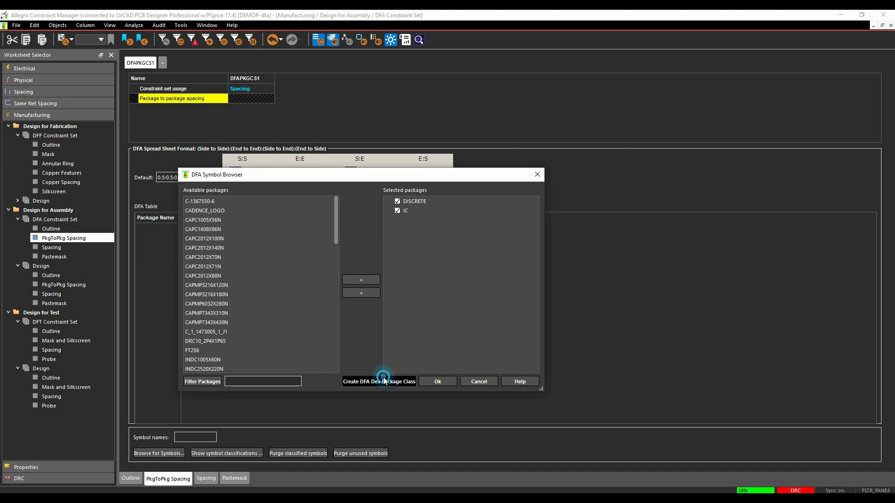
text(CONNECTO)
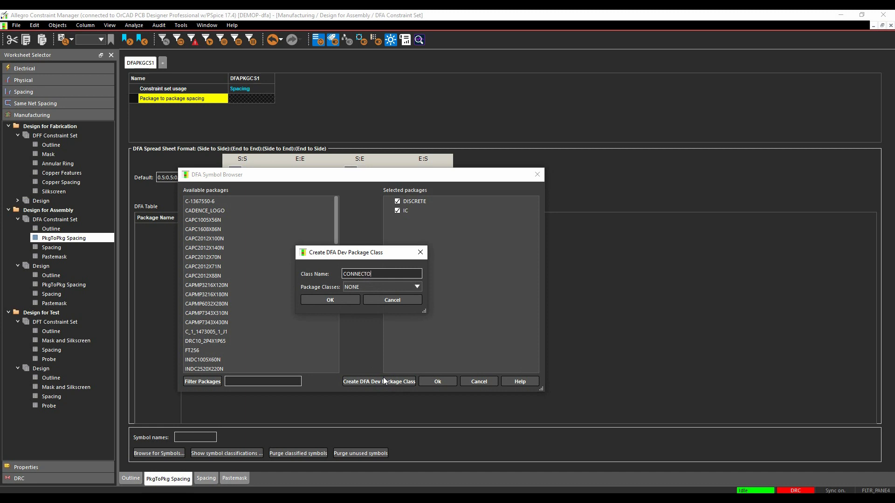
text(RS)
click(330, 300)
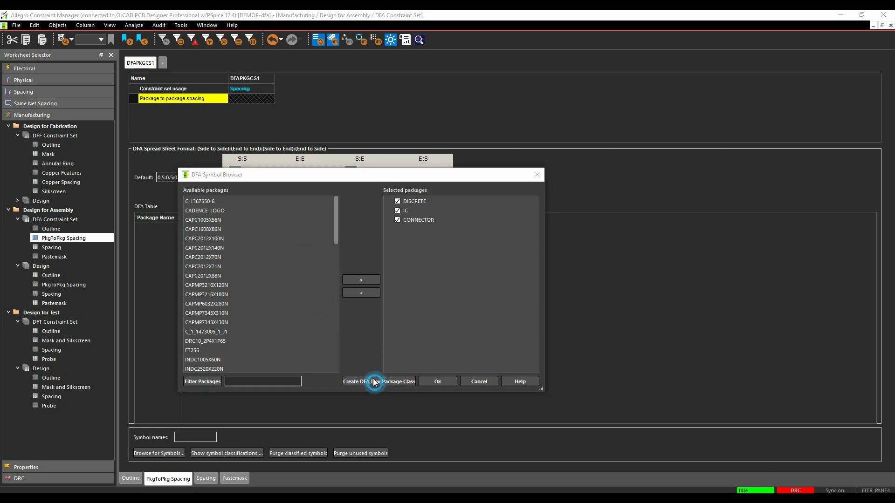
click(373, 380)
text(MECH)
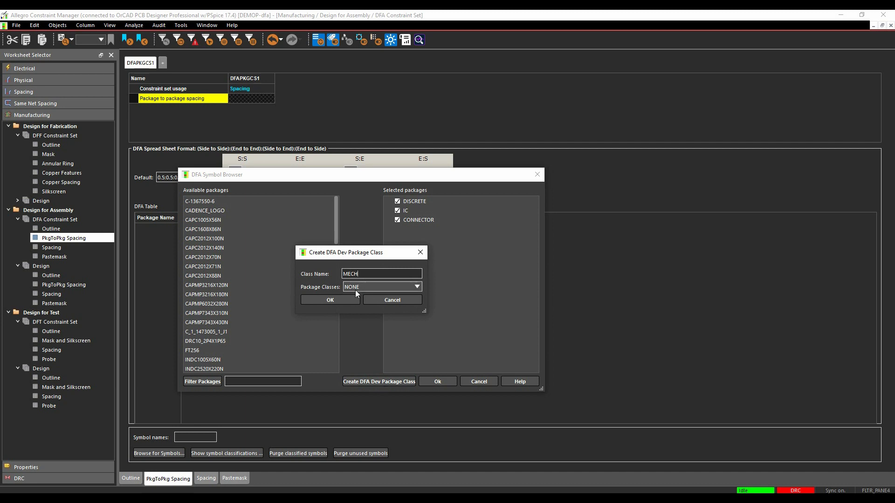
click(355, 288)
click(359, 315)
click(334, 300)
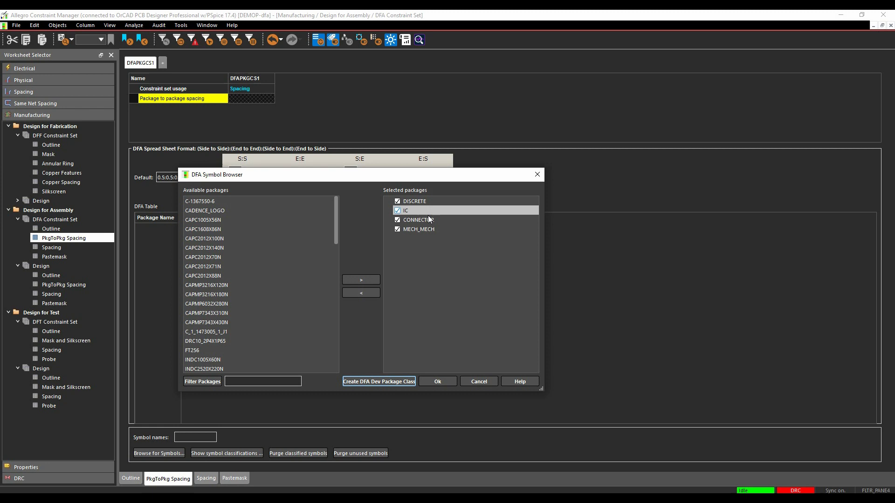
Assign the capacitor packages to DISCRETE and CADENCE_LOGO to MECH_MECH.
click(207, 219)
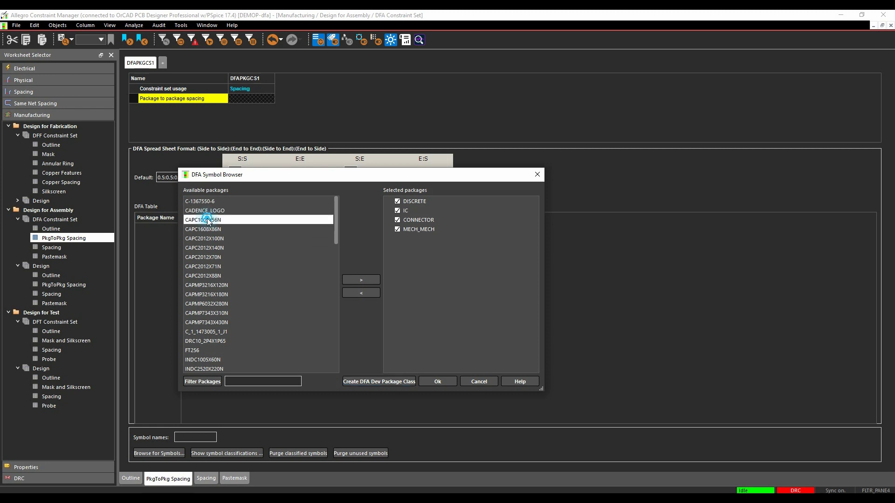
shift+click(208, 321)
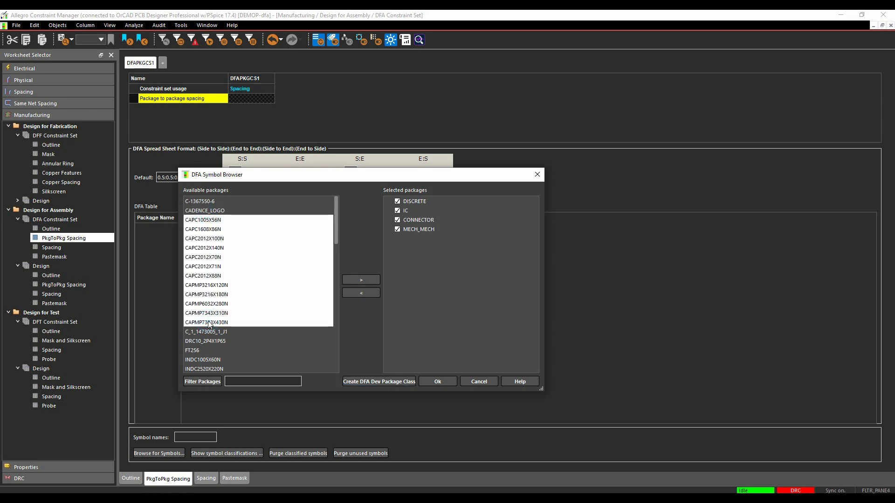
click(413, 201)
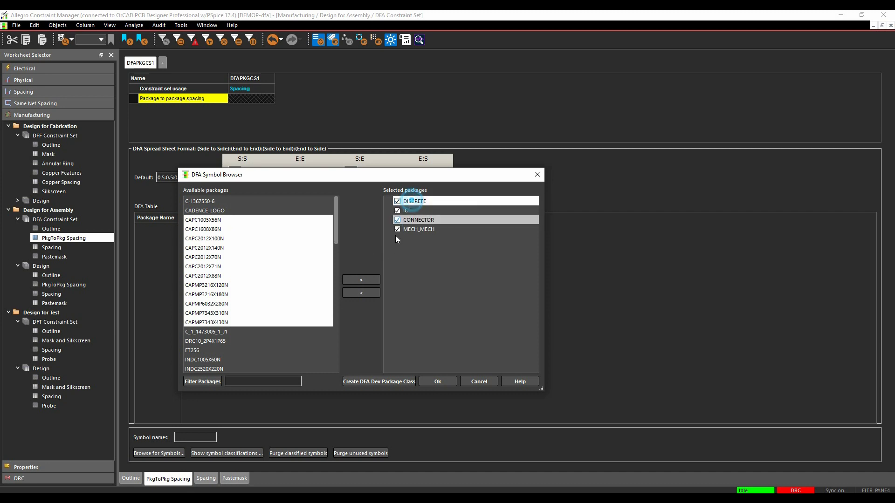
click(360, 280)
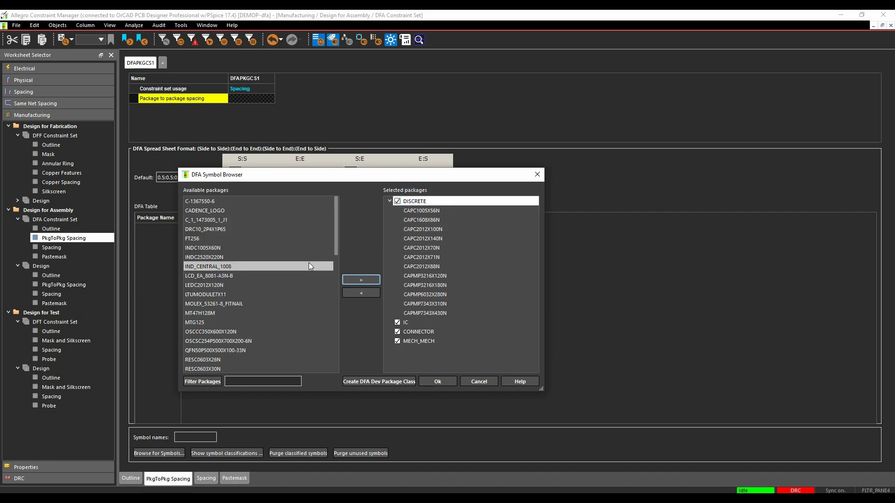
click(233, 211)
click(431, 341)
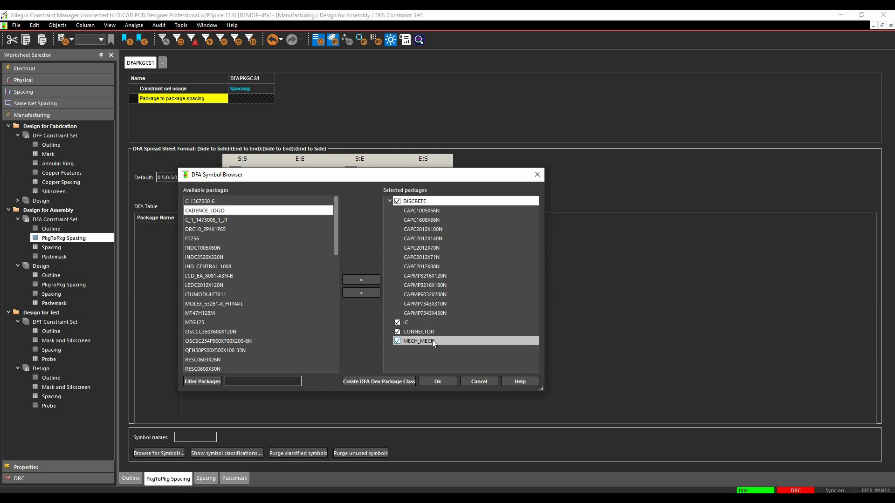
click(358, 280)
Classify the remaining packages, adding the last inductors and LEDs to DISCRETE, and apply.
click(210, 220)
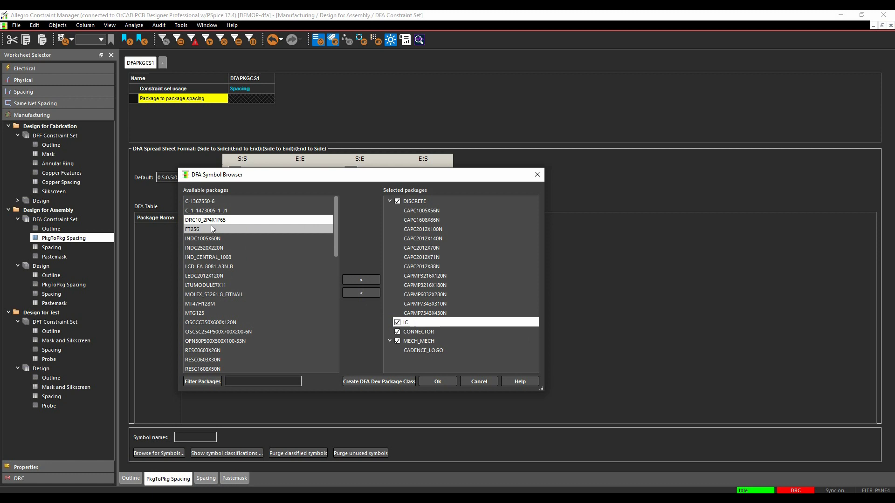
click(361, 279)
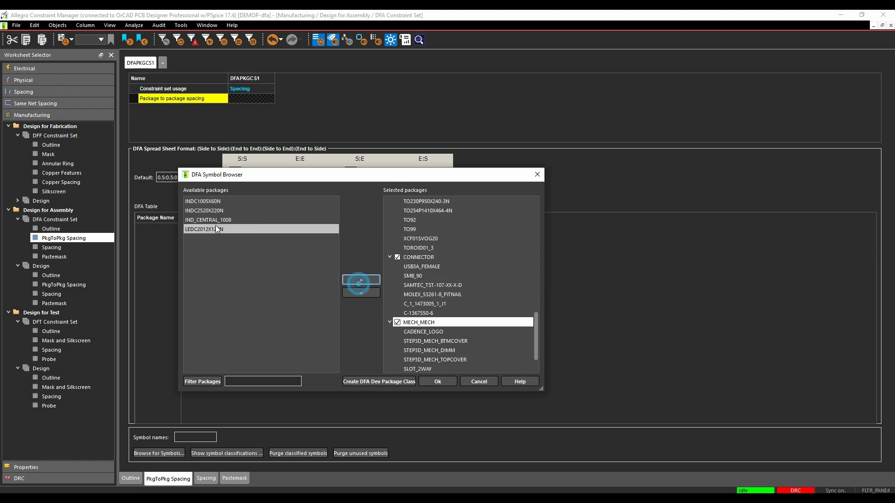
drag(202, 228, 204, 206)
scroll(479, 253, up, 15)
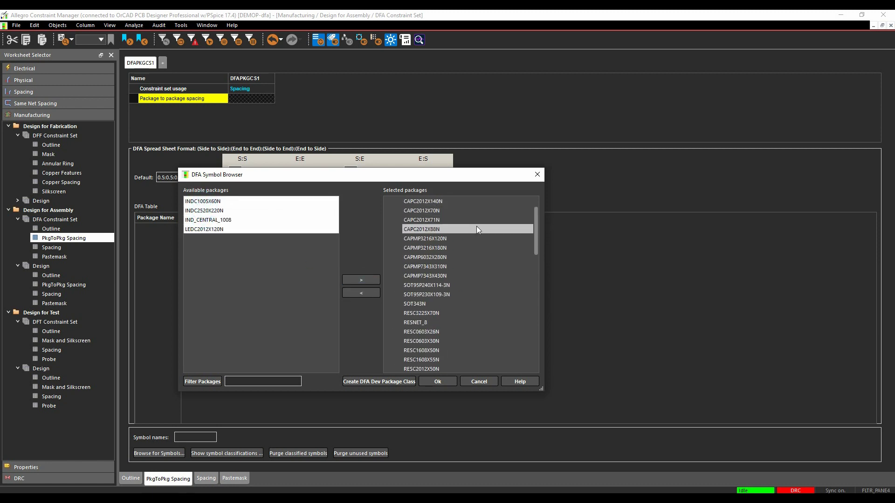
click(462, 201)
click(361, 279)
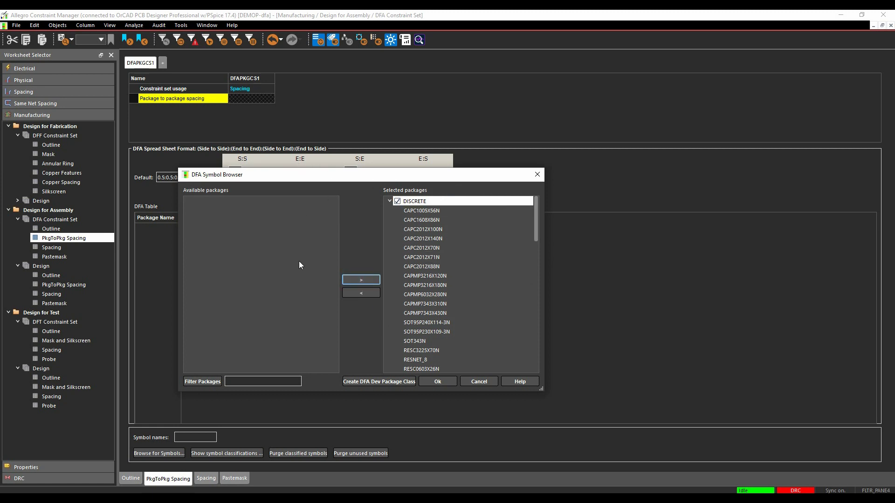
click(441, 378)
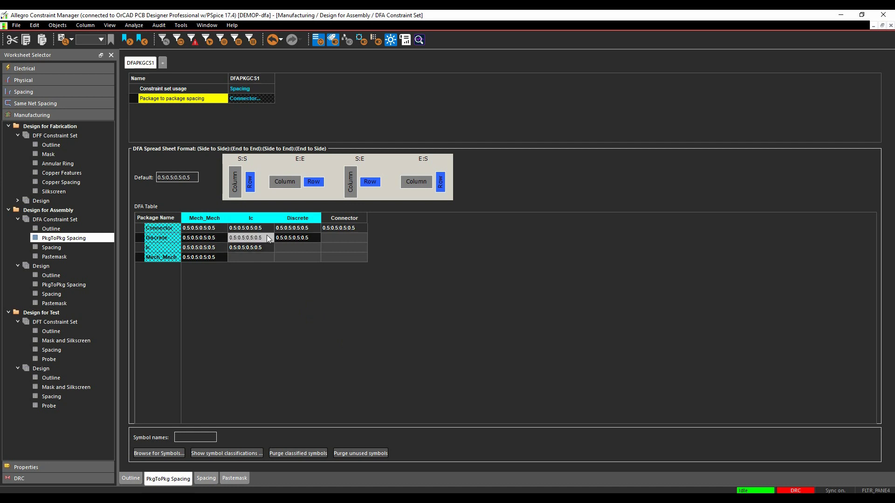
Change DFAPKGCS1's Ic/Ic spacing cell to 1:1:1:1, leaving other pairings at 0.5:0.5:0.5:0.5.
mouse_move(164, 231)
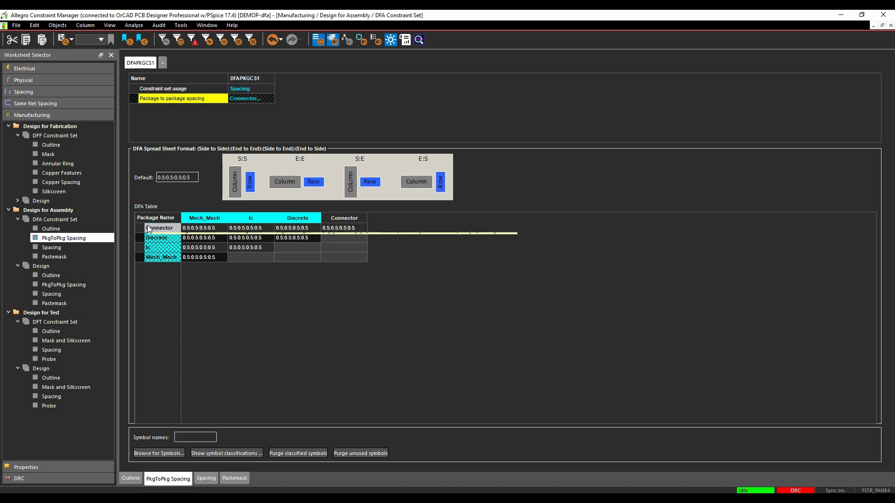
double_click(266, 237)
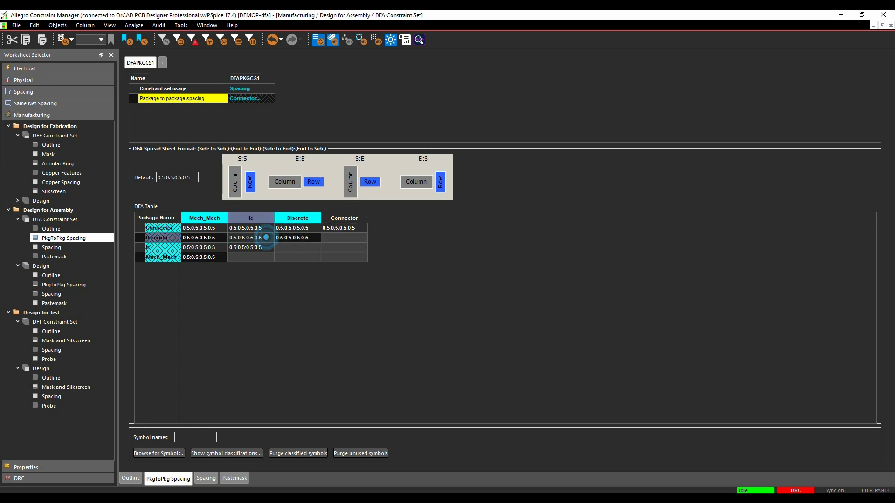
key(ctrl+a)
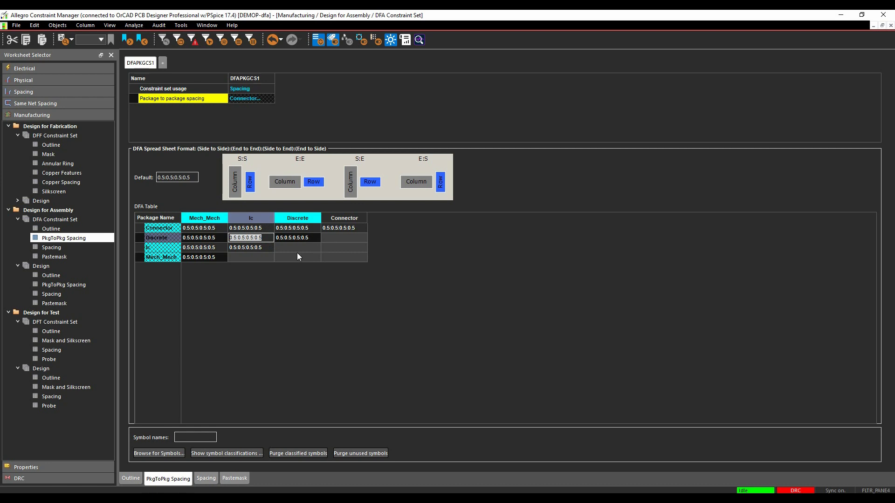
double_click(266, 247)
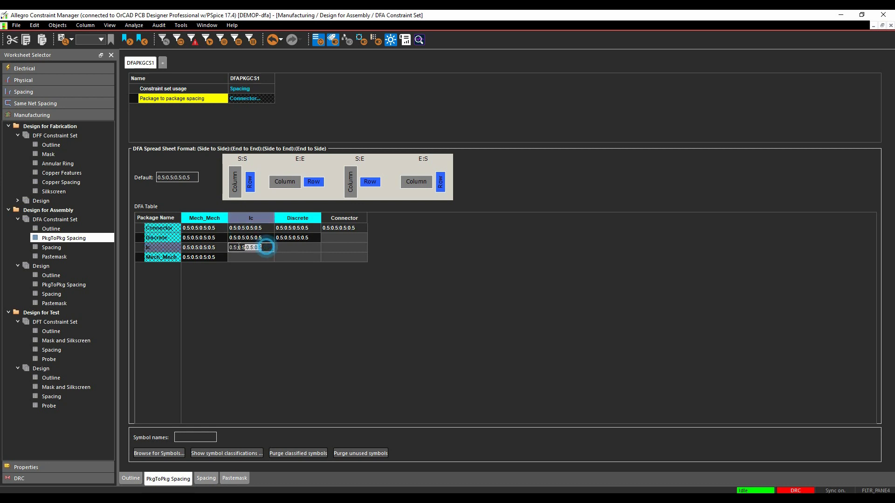
key(ctrl+a)
text(1:1:1:1)
key(Return)
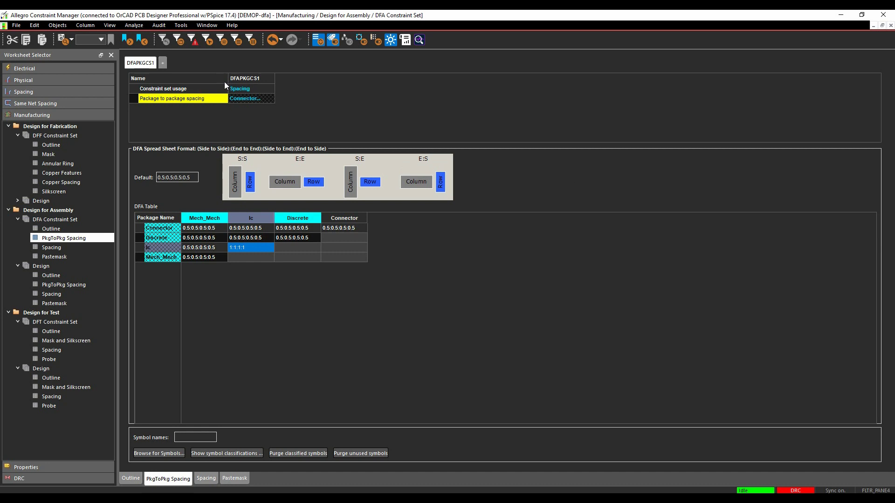
In the PkgToPkg Spacing table, set PRIMARY's Assembly Layers to DFAPKGCS1.
click(70, 285)
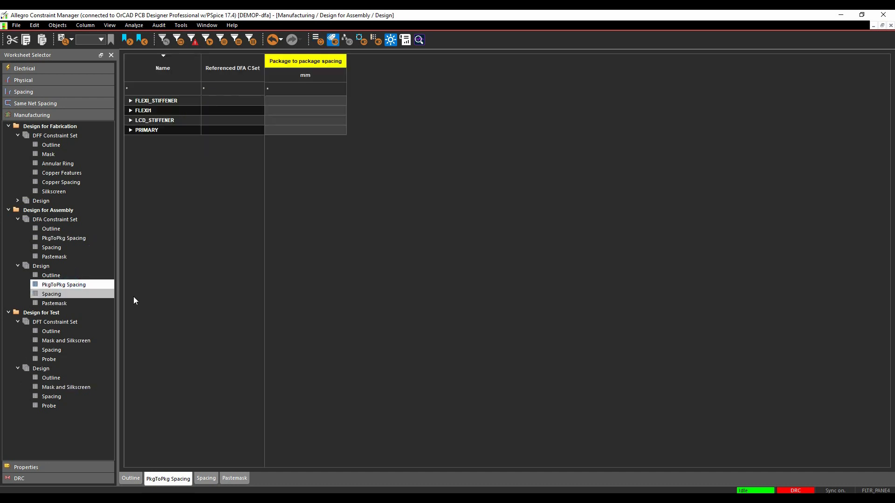
click(133, 130)
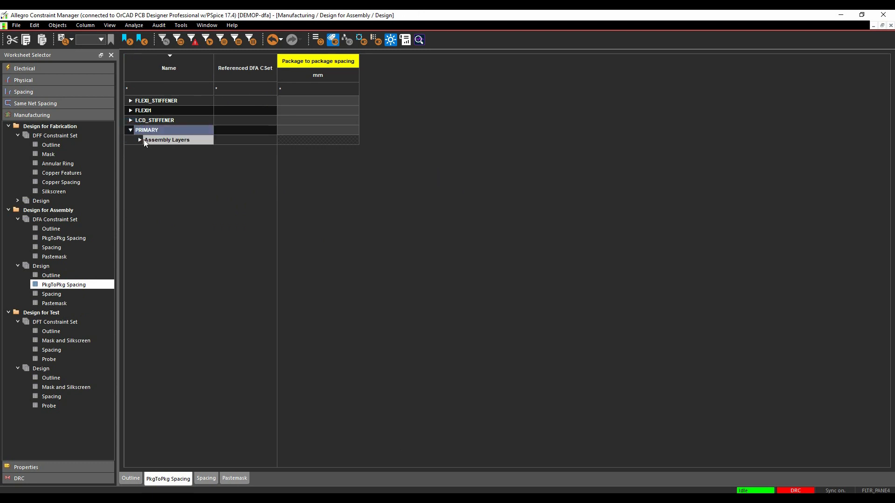
click(233, 141)
click(237, 153)
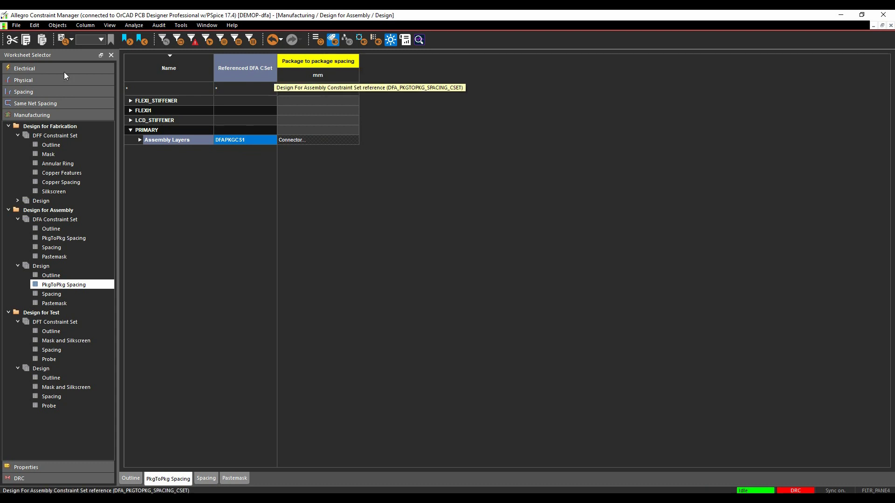
Turn on all PkgToPkg Spacing checks in Analysis Mode and apply them.
click(133, 26)
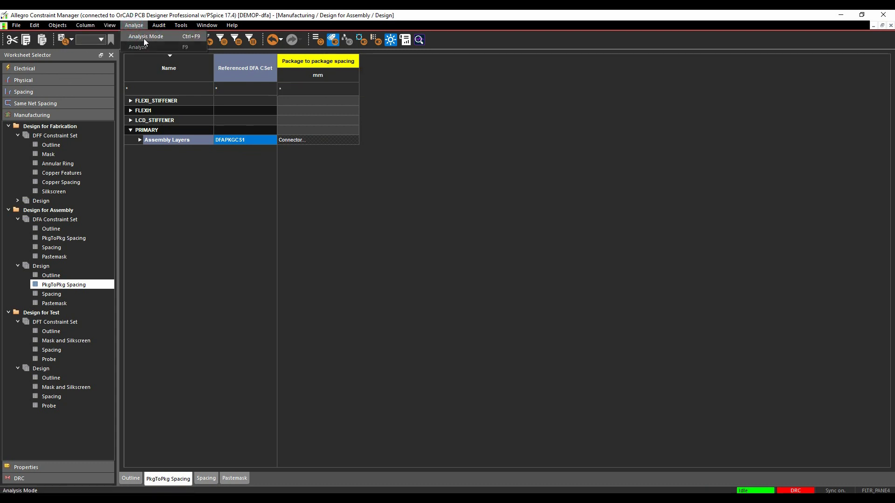
click(145, 37)
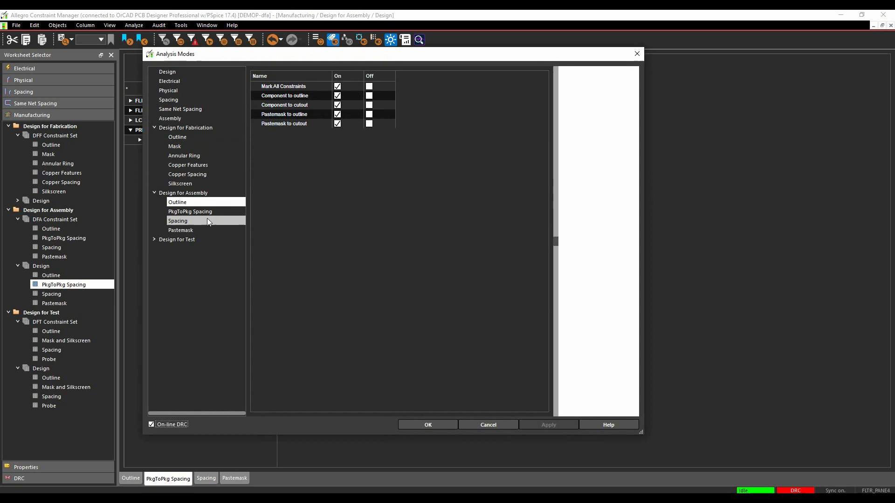
click(190, 212)
click(387, 86)
click(355, 87)
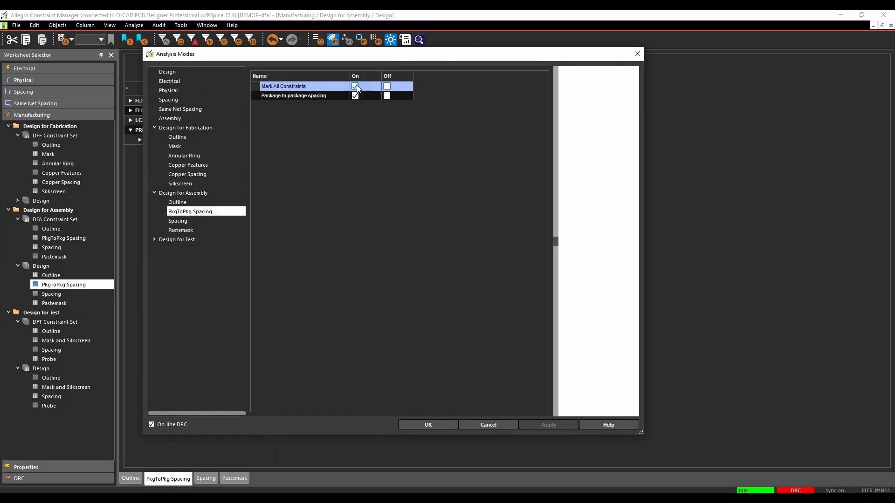
click(541, 424)
click(430, 424)
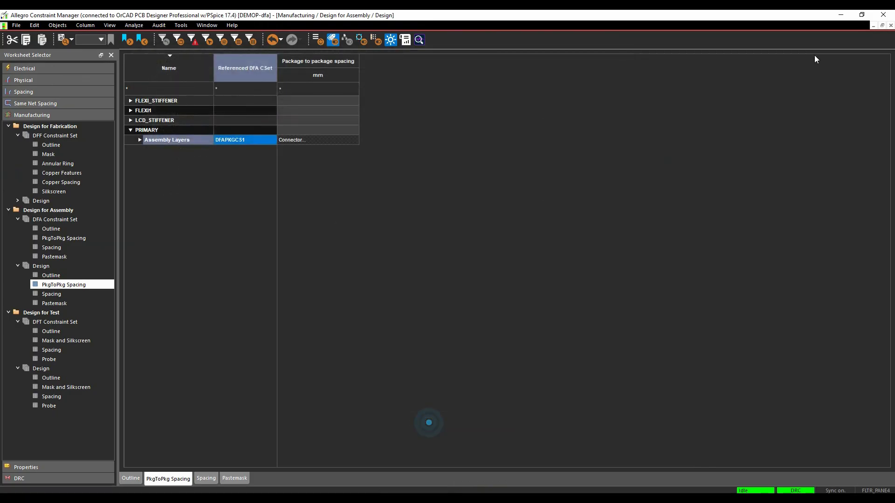
Rerun DRC on the board (308 errors) and read the PkgToPkgSpacing marker near U35 and C200.
click(882, 14)
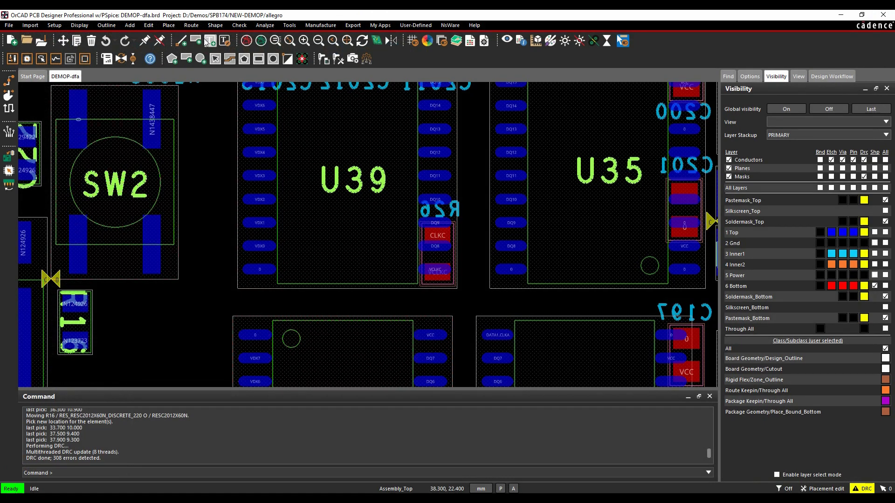
click(121, 58)
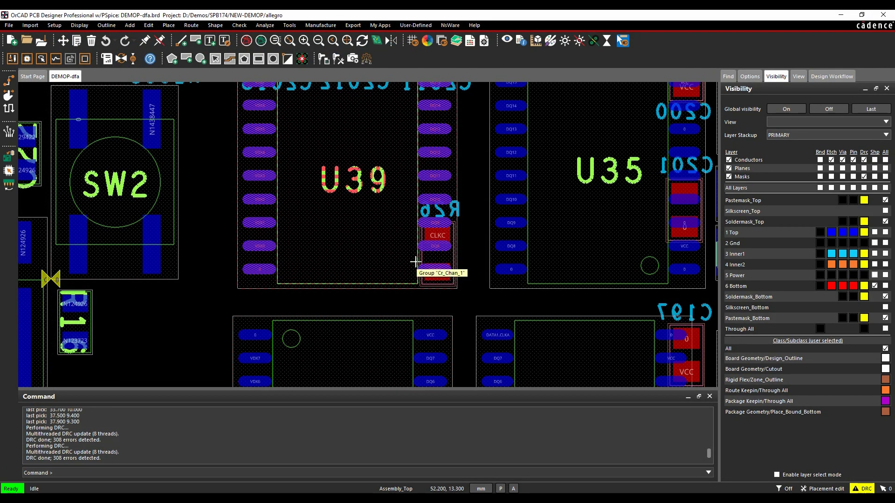
scroll(415, 262, down, 4)
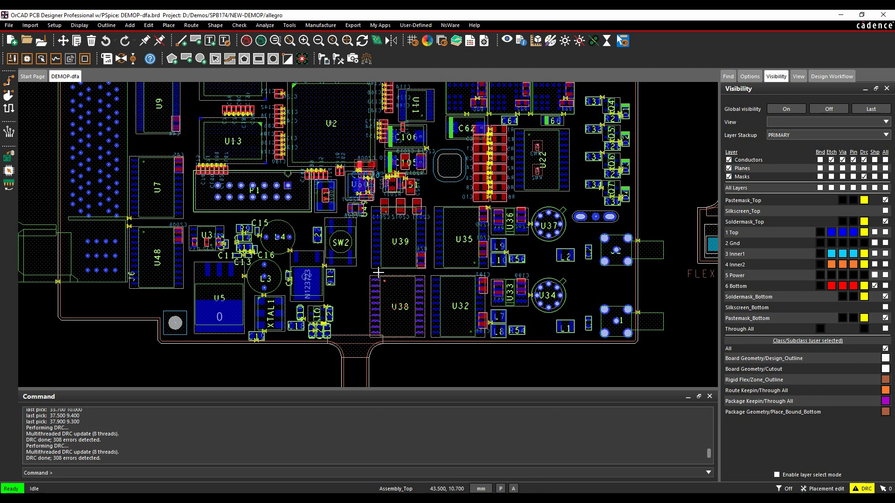
scroll(502, 214, up, 4)
scroll(468, 186, up, 2)
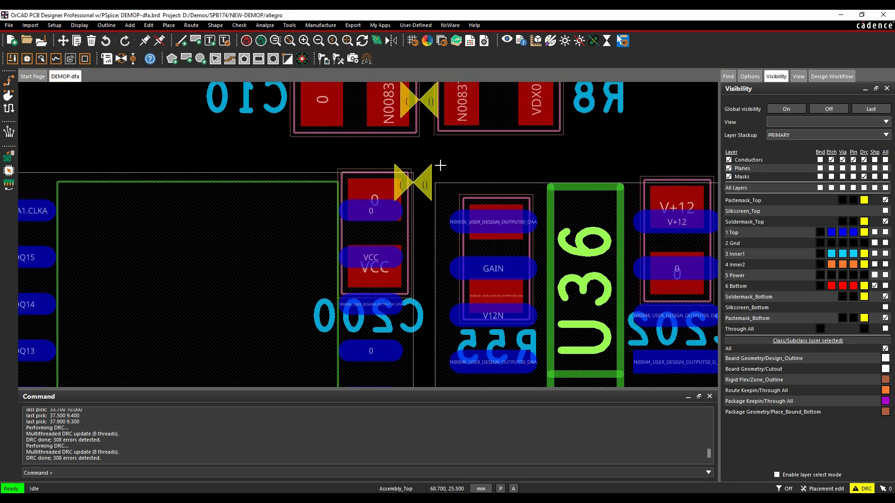
mouse_move(428, 172)
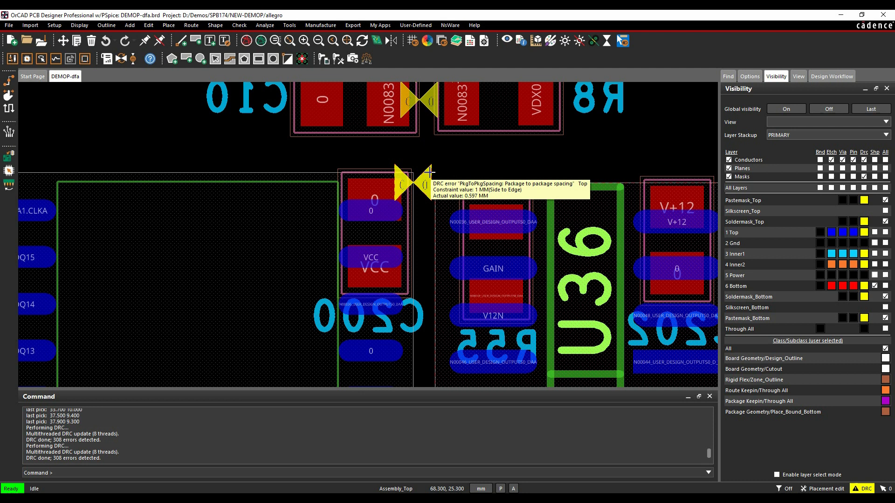
scroll(429, 172, down, 2)
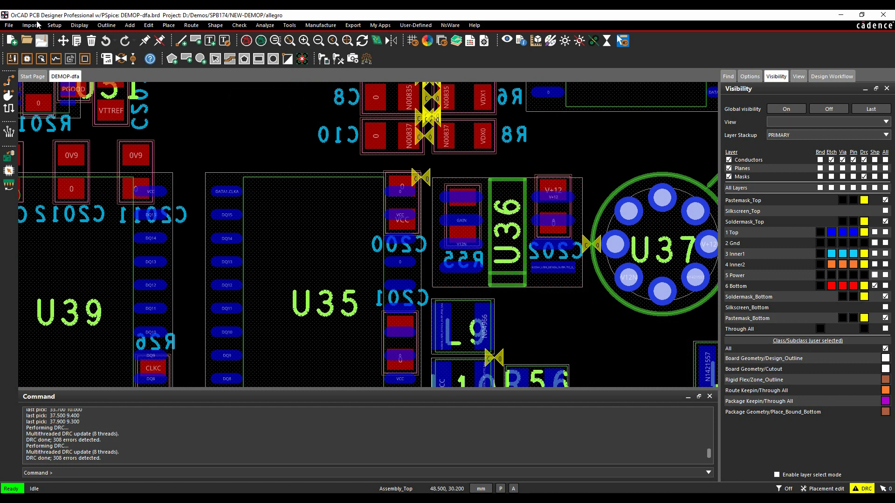
Shift U35 a little left away from C200, finish the move and zoom out.
click(60, 41)
click(312, 297)
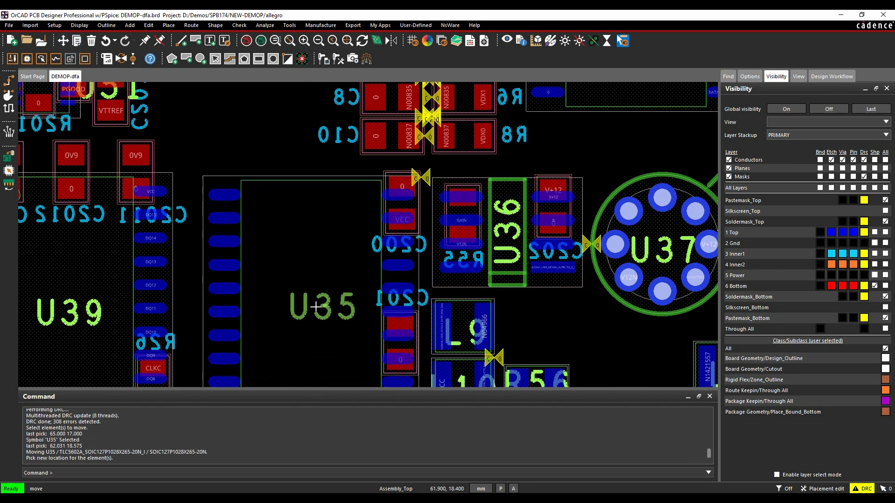
double_click(307, 302)
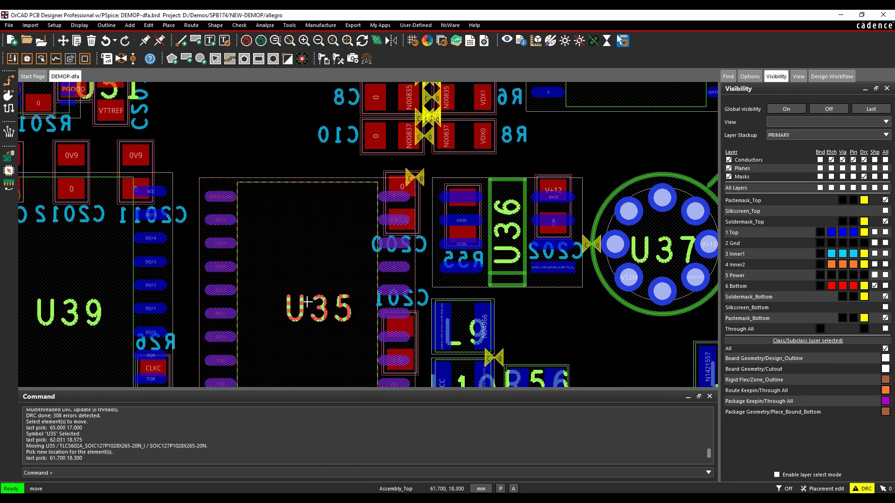
click(305, 300)
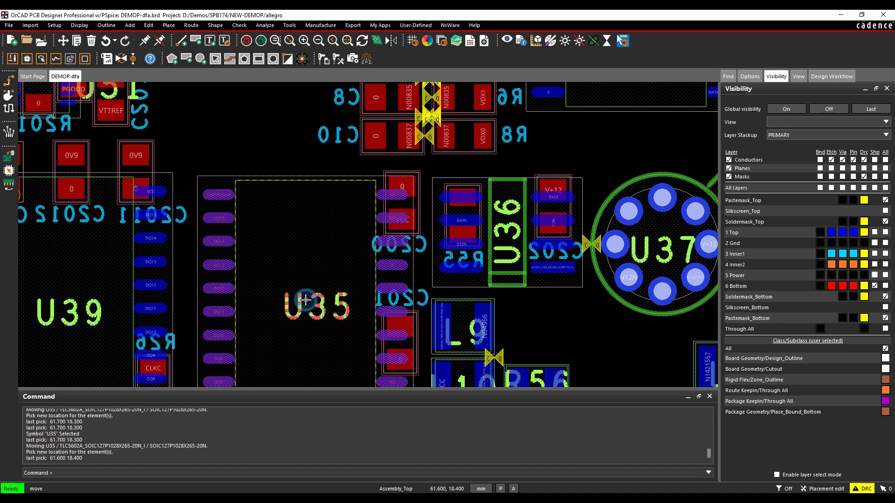
click(274, 150)
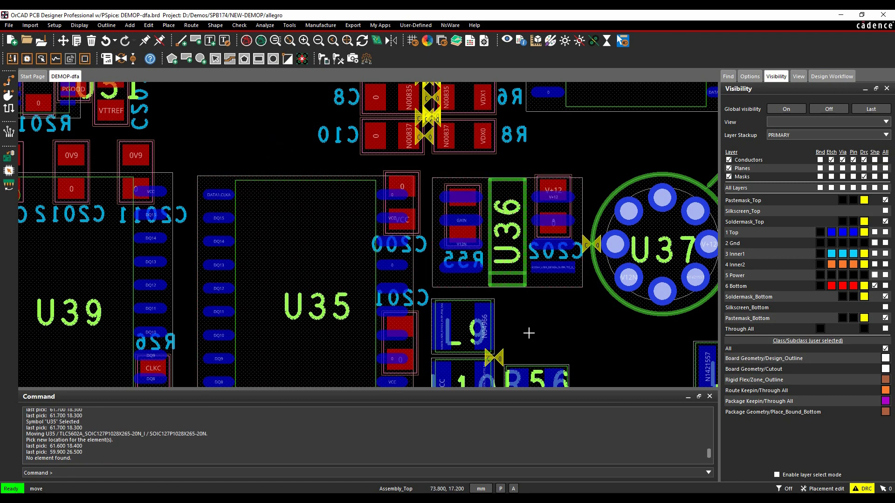
right_click(516, 351)
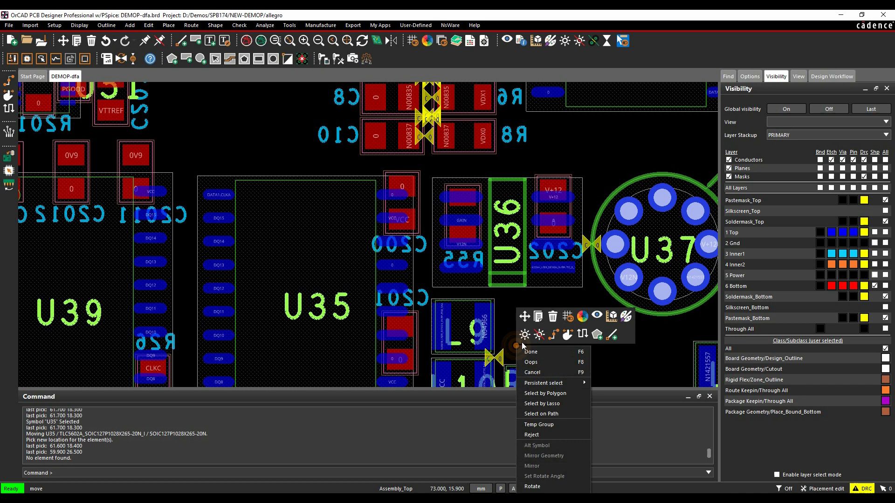
click(524, 351)
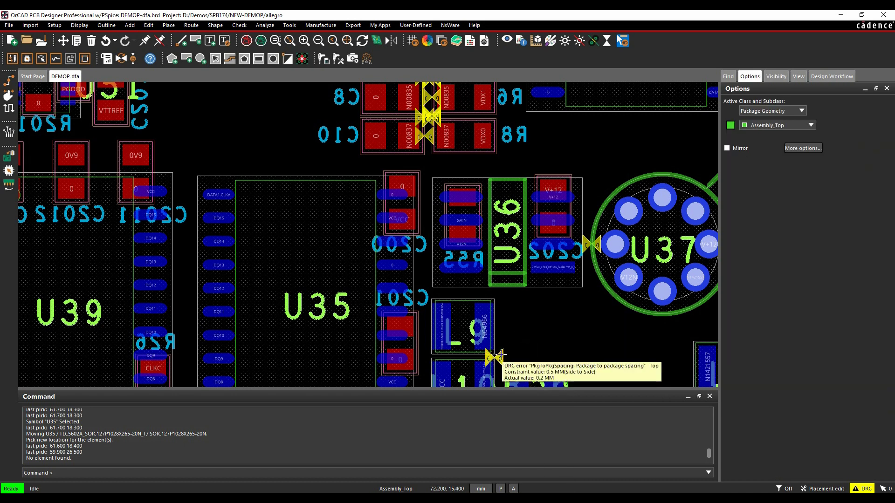
scroll(502, 352, down, 2)
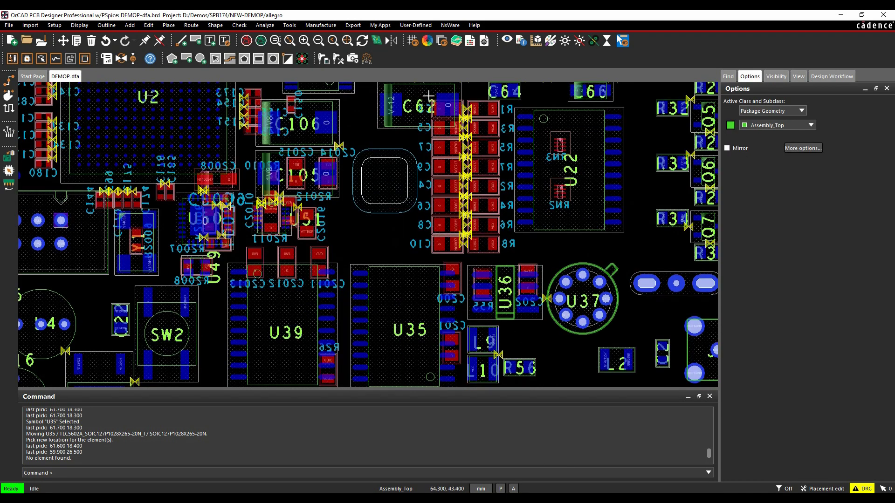